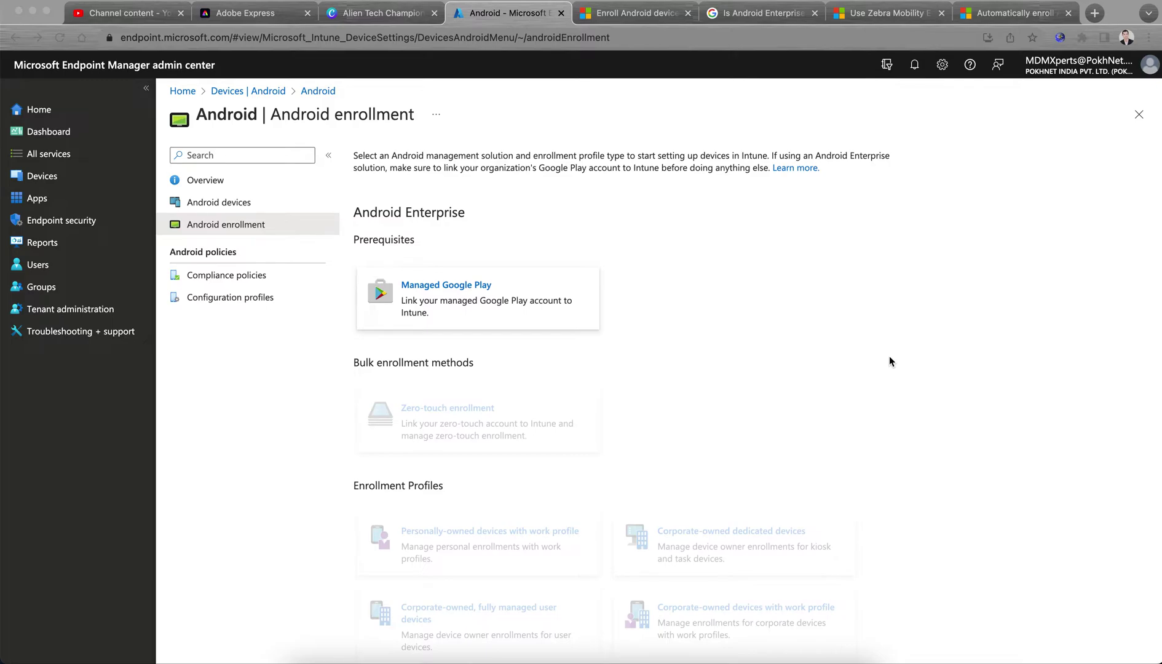
left_click(224, 23)
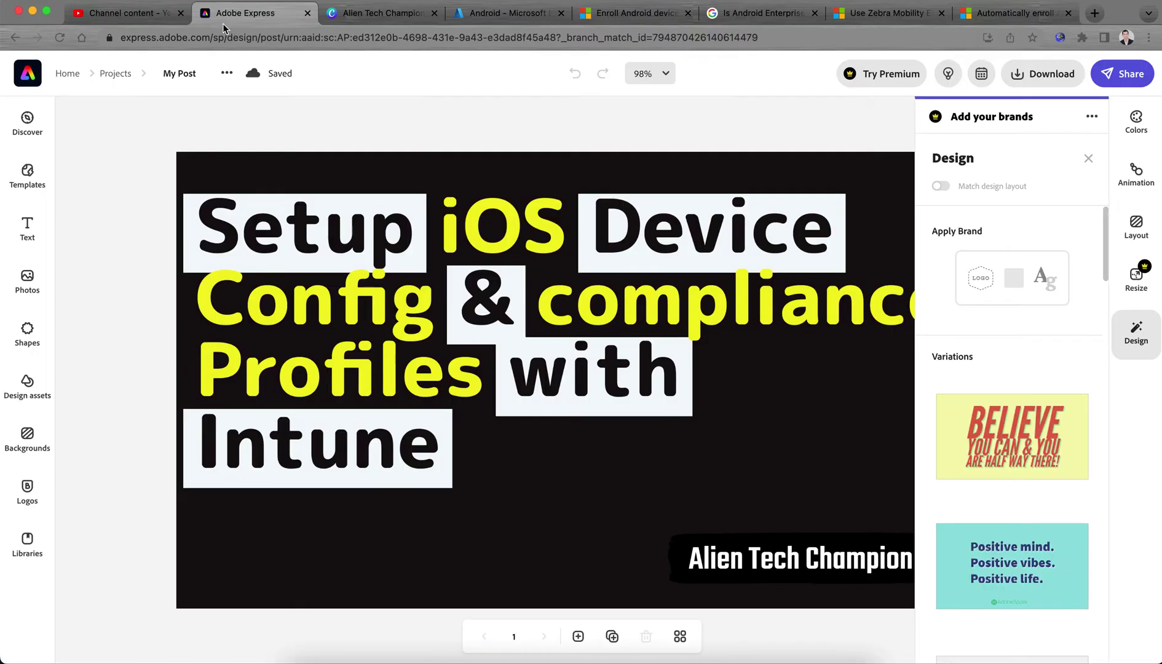
left_click(636, 9)
left_click(254, 37)
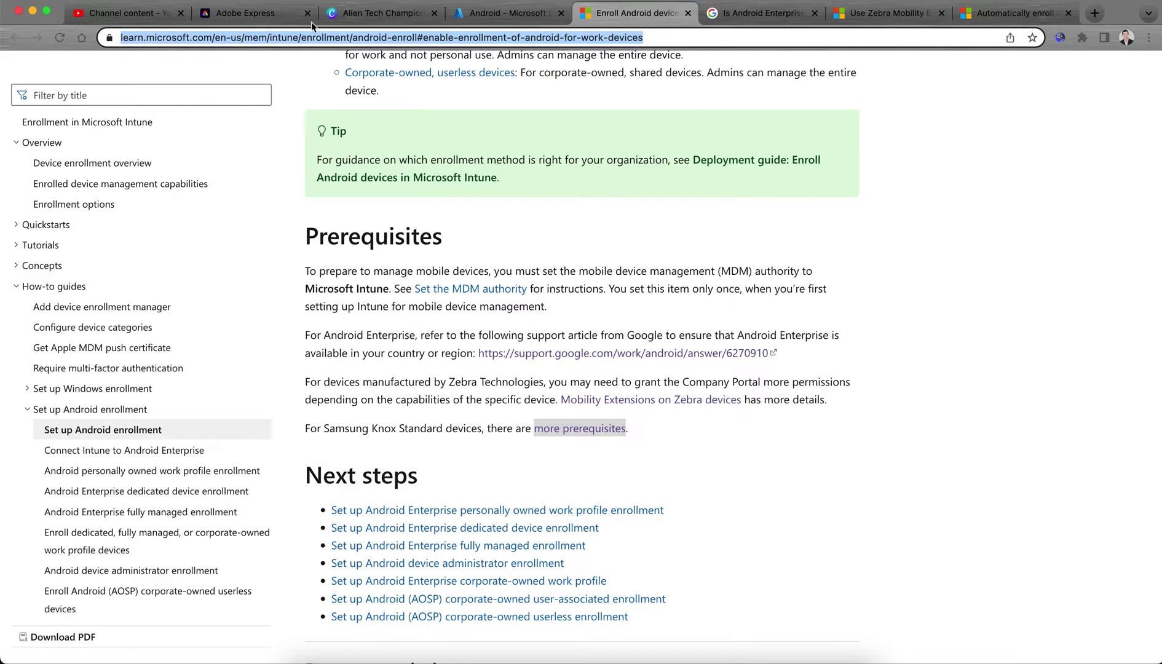
left_click(505, 13)
left_click(290, 35)
left_click(246, 38)
left_click_drag(154, 38, 429, 38)
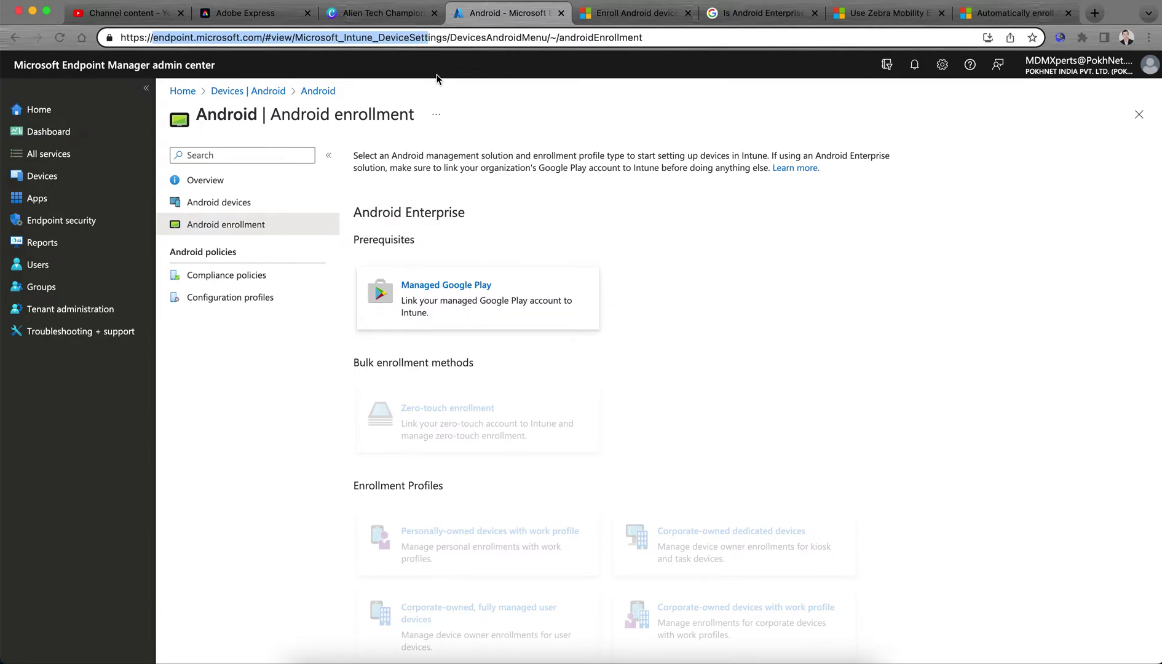
Starting from the admin center home page, open the Android enrollment page under device enrollment
left_click(78, 113)
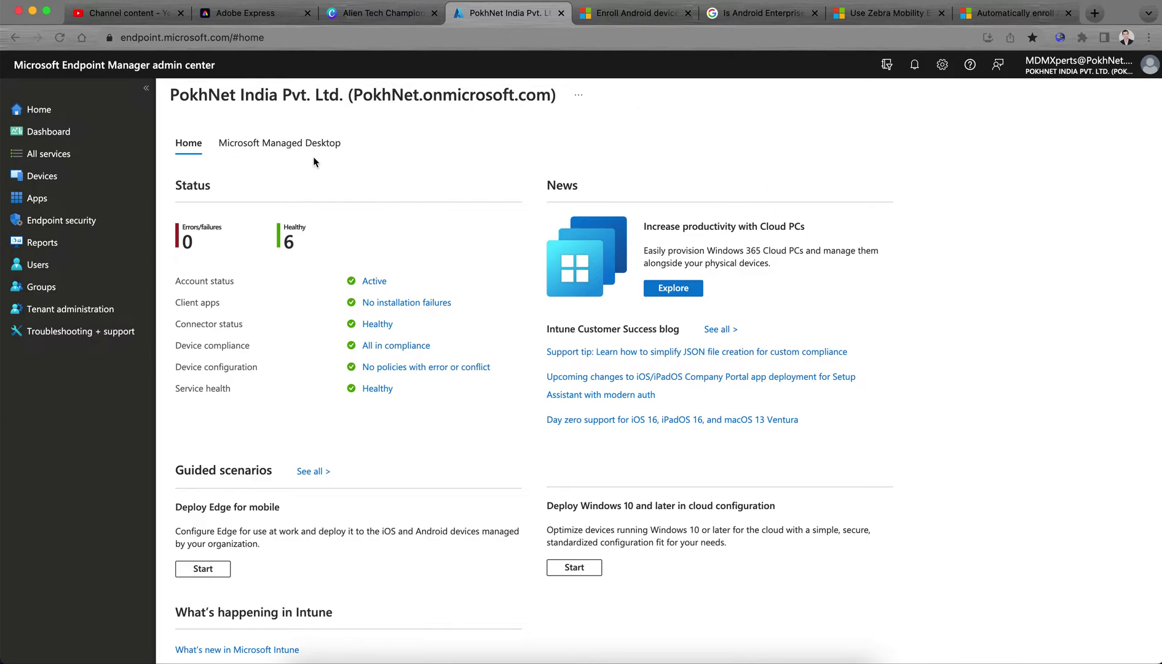
left_click(92, 178)
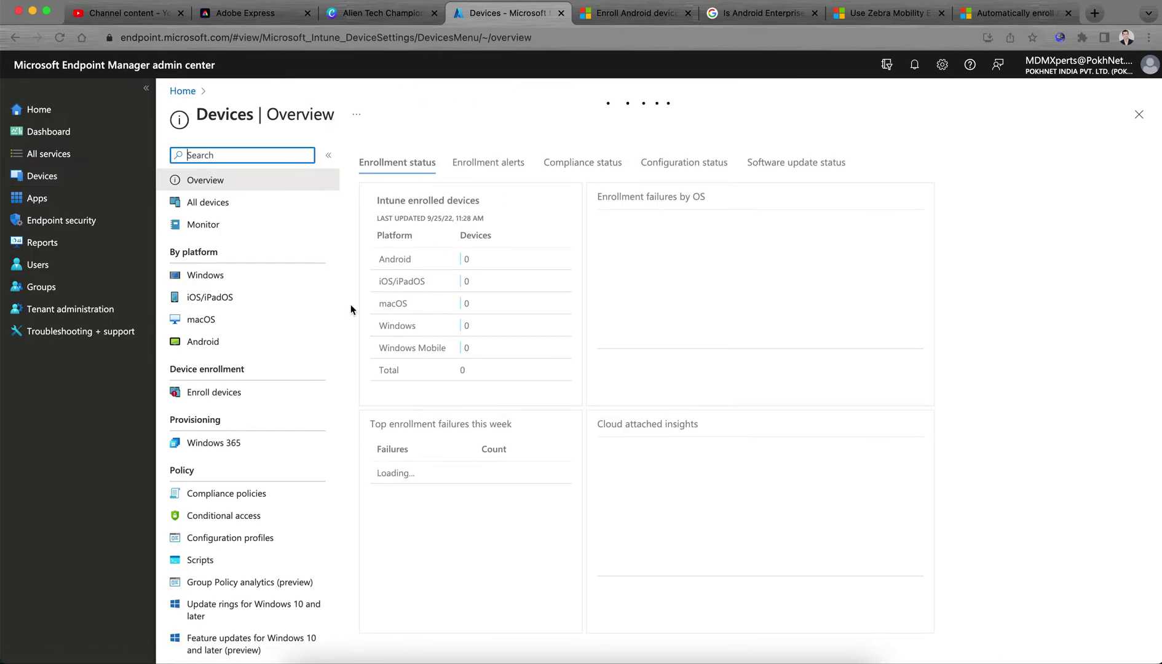
left_click(254, 392)
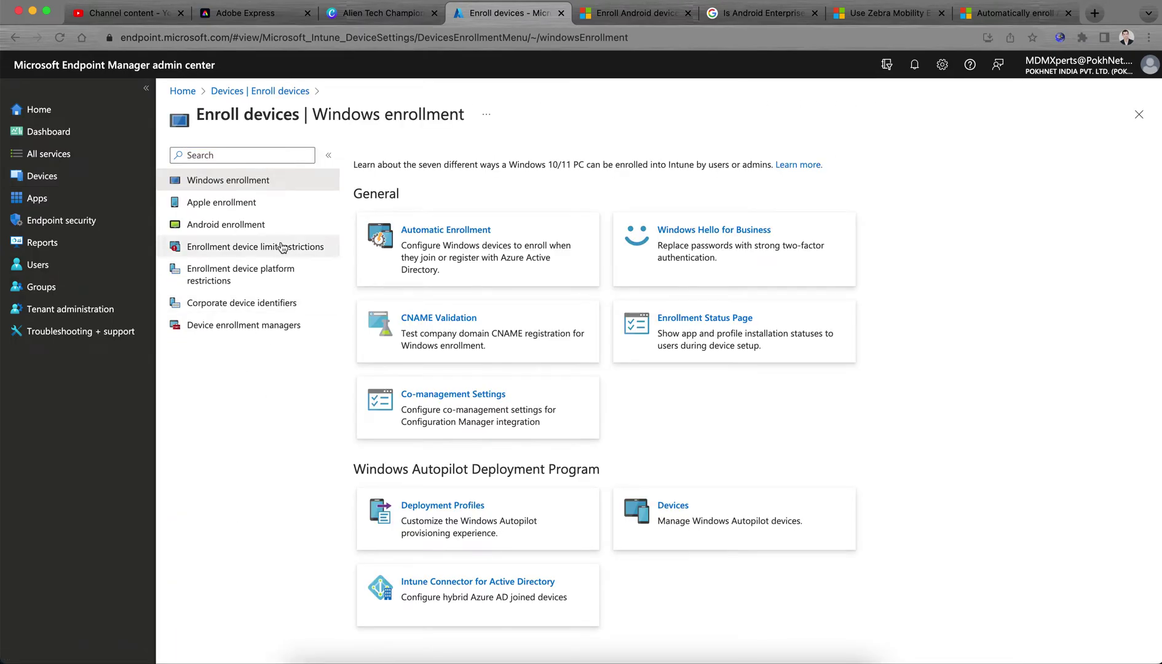
left_click(281, 234)
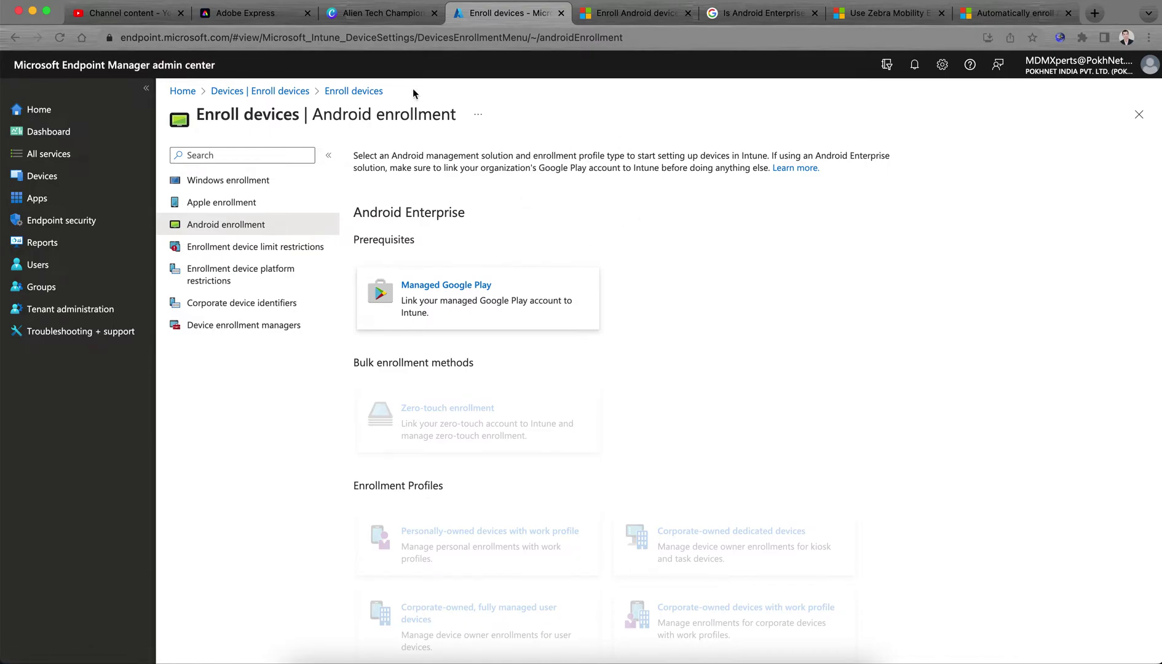
Switch to YouTube Studio and look through the channel's list of Intune training videos
left_click(140, 18)
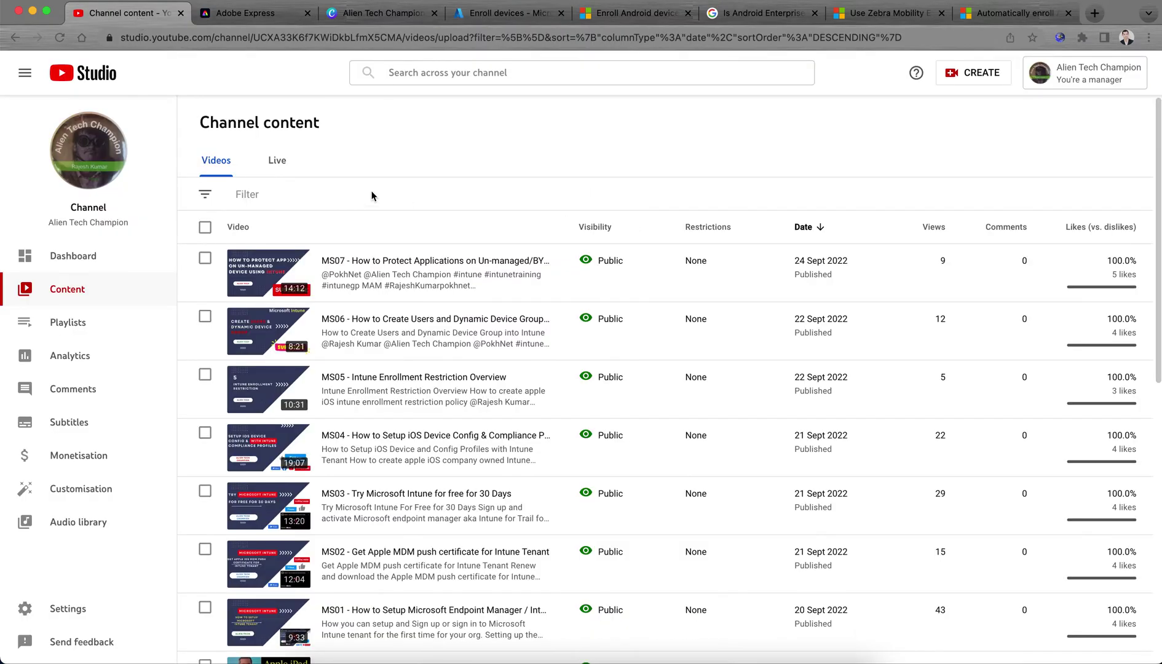
left_click_drag(131, 226, 18, 224)
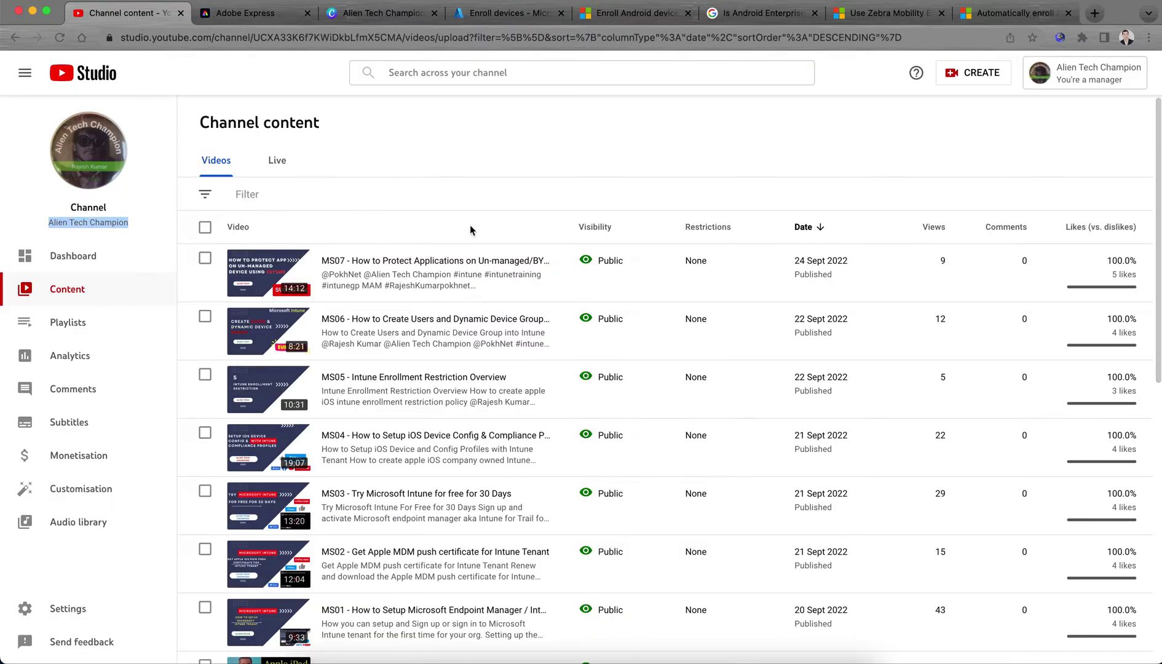
scroll(524, 411, "down", 3)
scroll(522, 408, "down", 1)
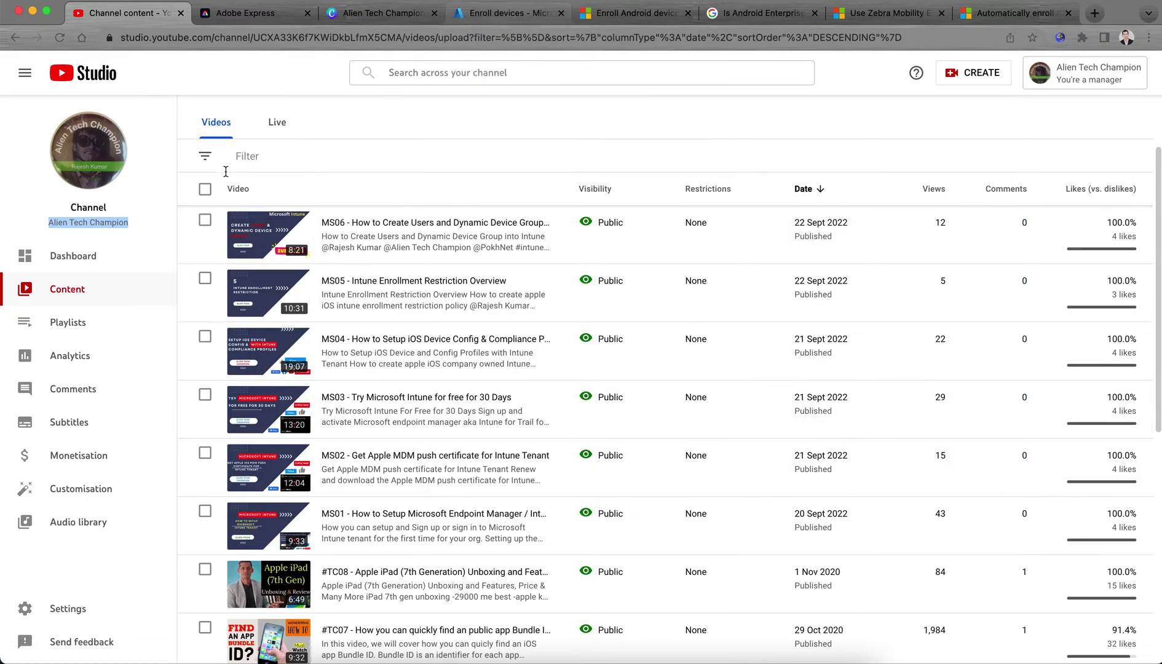
left_click(123, 226)
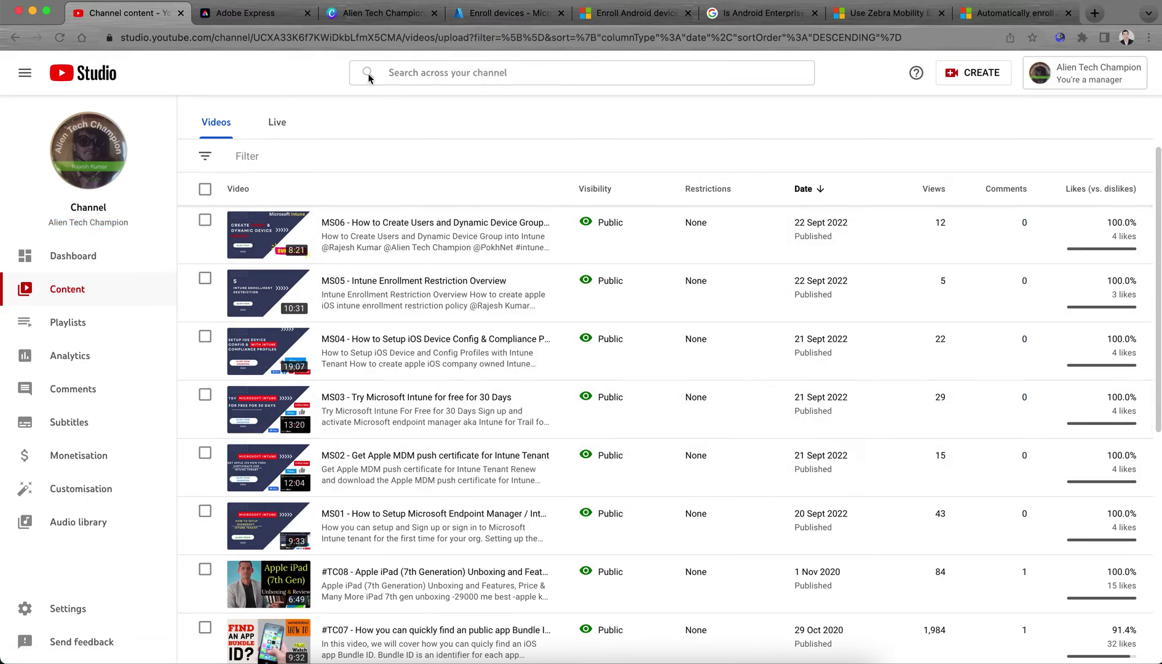
Return to Microsoft Endpoint Manager and examine the Android enrollment prerequisites, enrollment profiles, AOSP and device administrator options
left_click(495, 17)
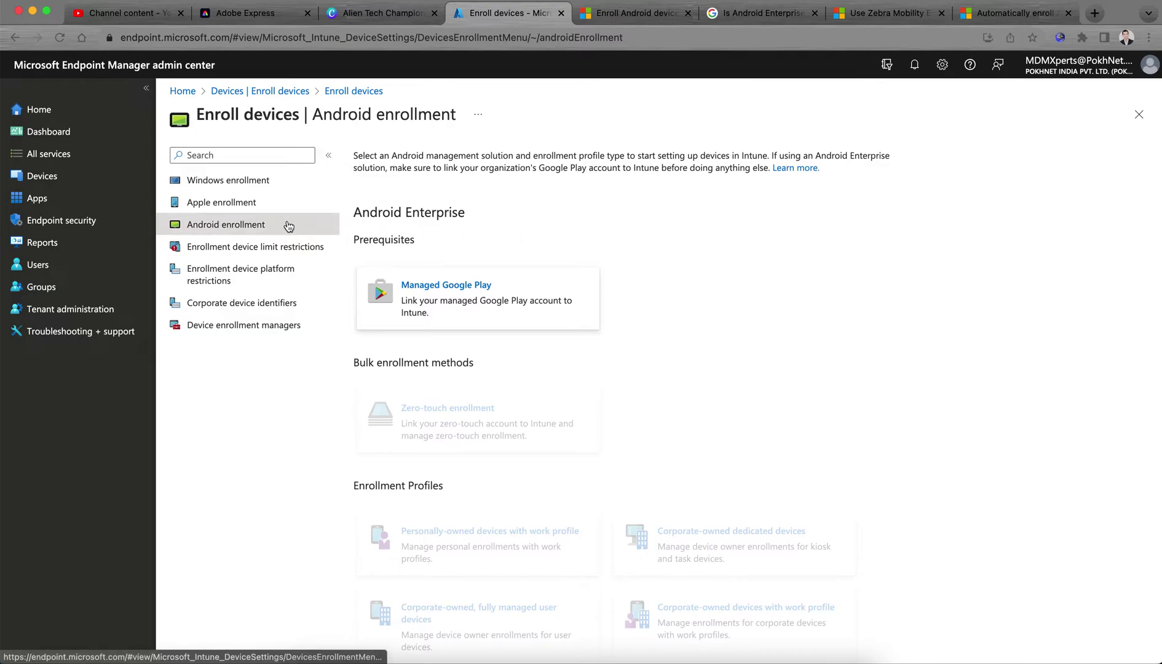
left_click_drag(423, 241, 355, 240)
scroll(506, 403, "down", 2)
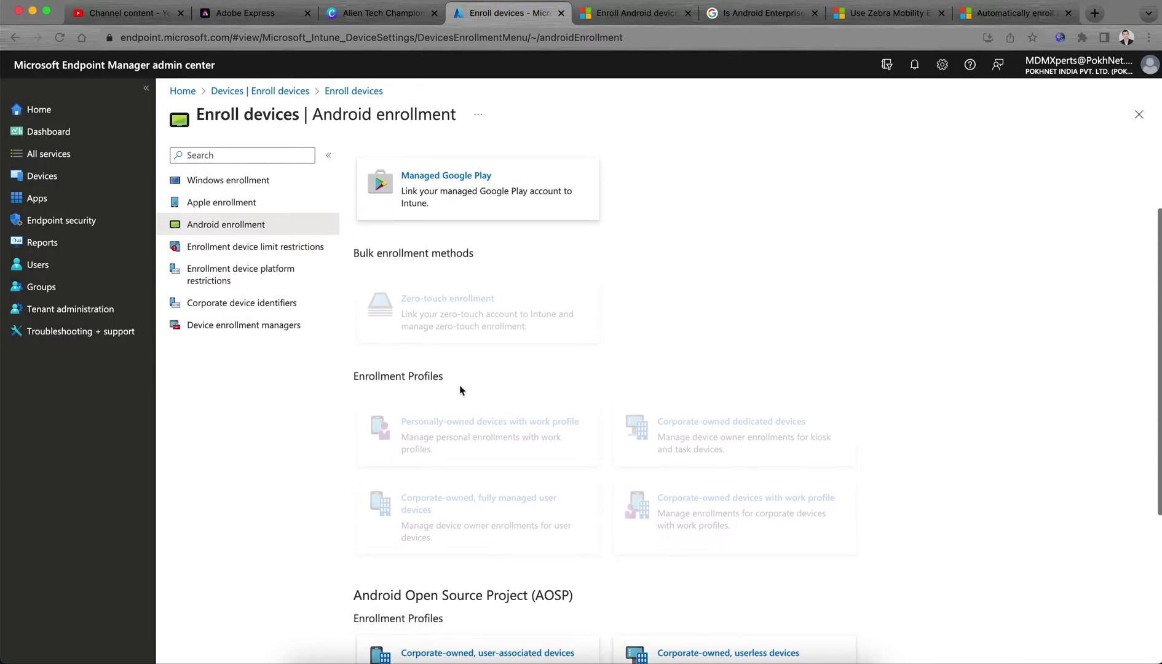
scroll(675, 429, "down", 3)
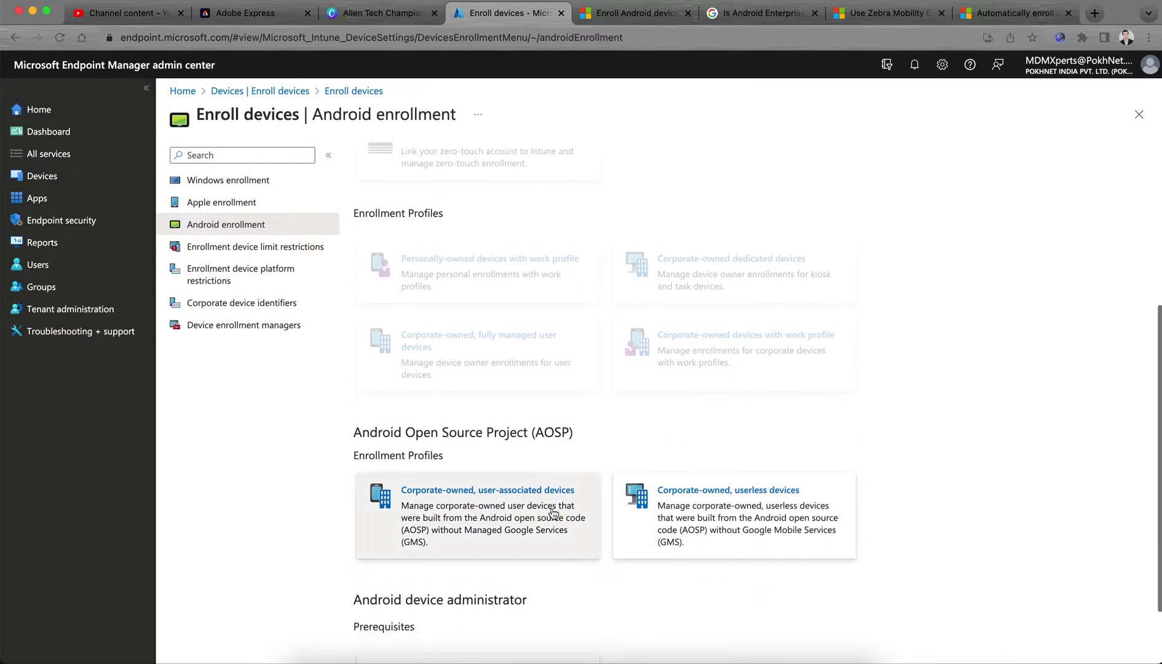
scroll(775, 545, "down", 1)
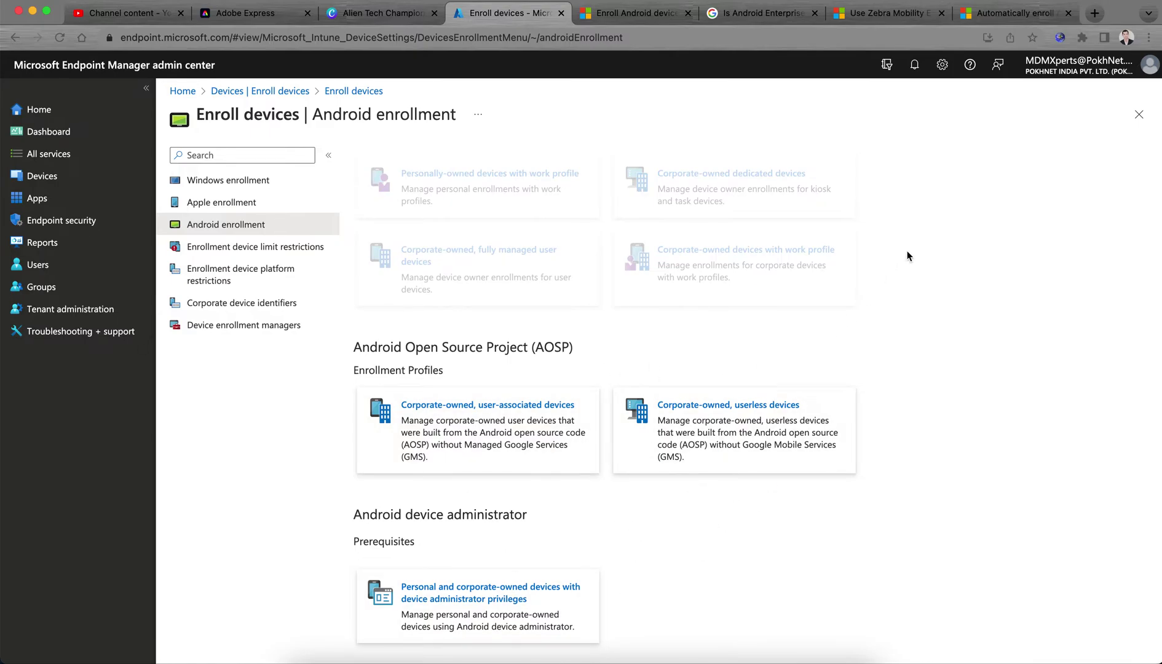
scroll(907, 255, "up", 6)
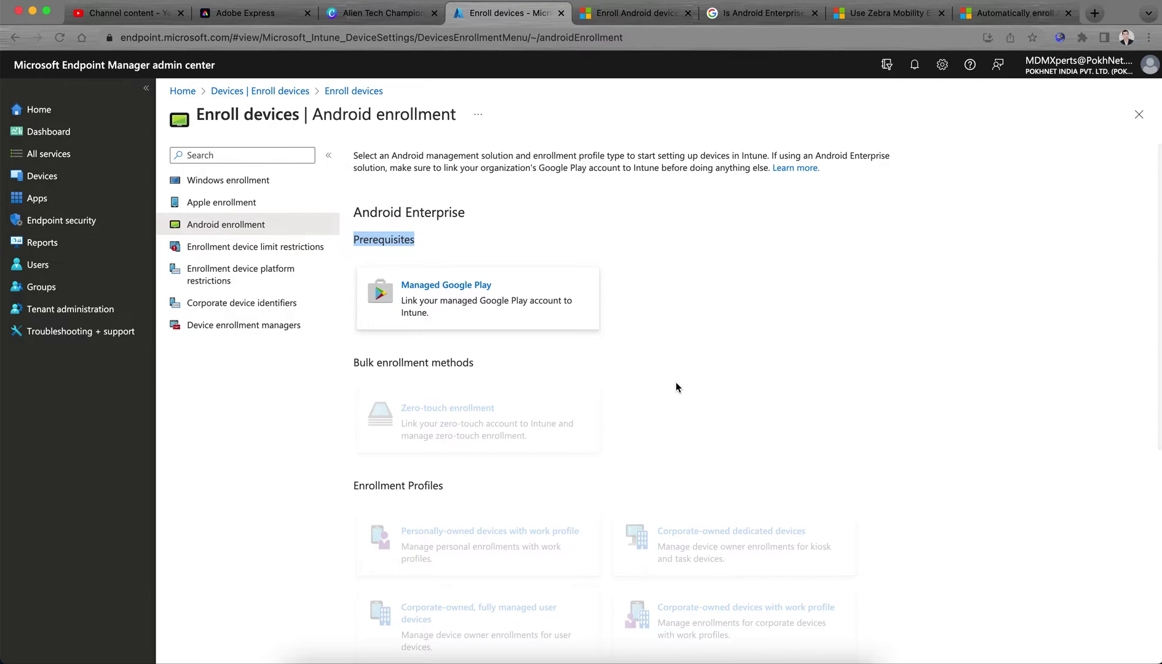
scroll(676, 384, "down", 1)
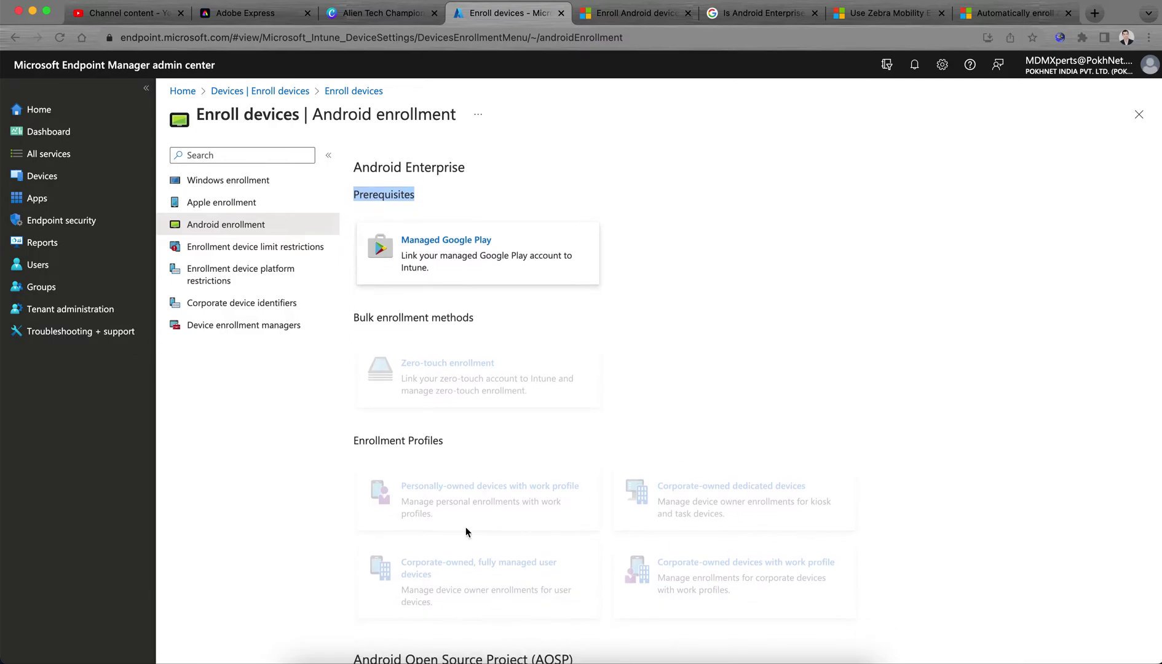
scroll(754, 420, "up", 1)
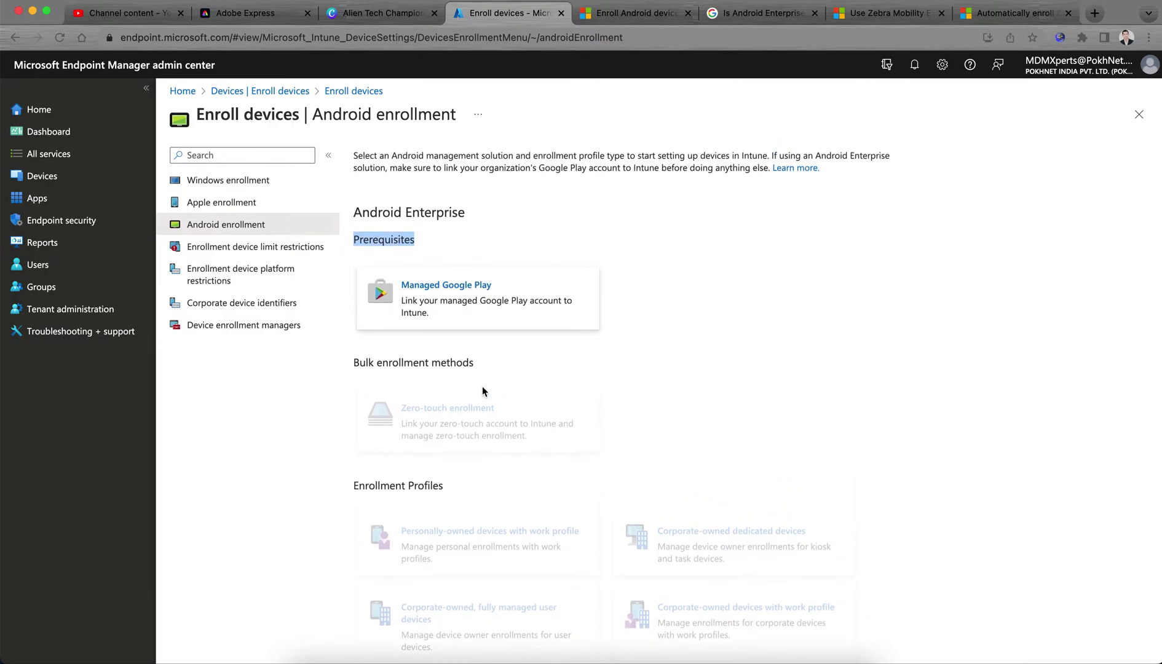
left_click(425, 242)
left_click_drag(425, 241, 357, 236)
left_click(486, 238)
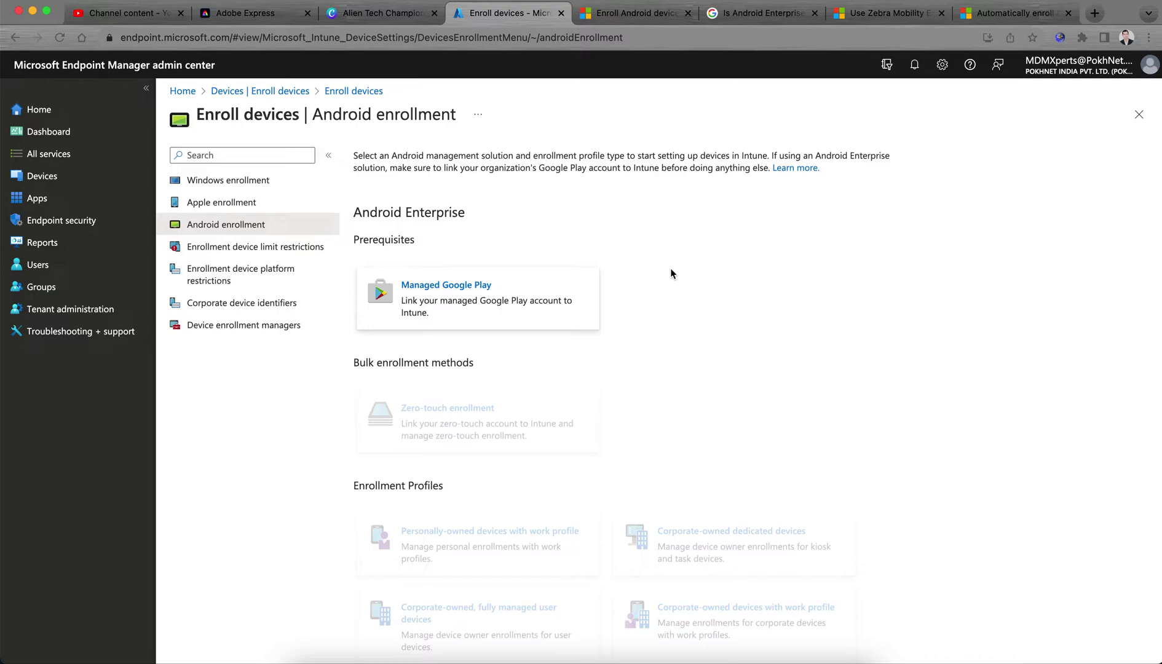
Open the Managed Google Play prerequisite, agree to send user and device information to Google, and launch the Google connection
left_click(557, 315)
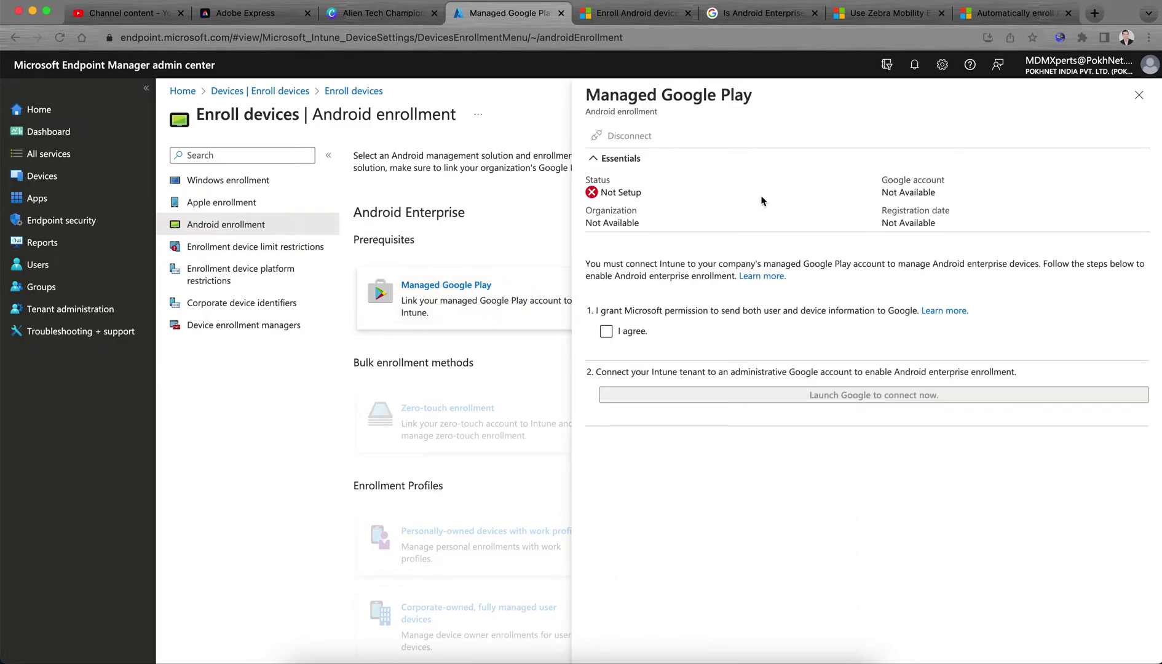
left_click(607, 333)
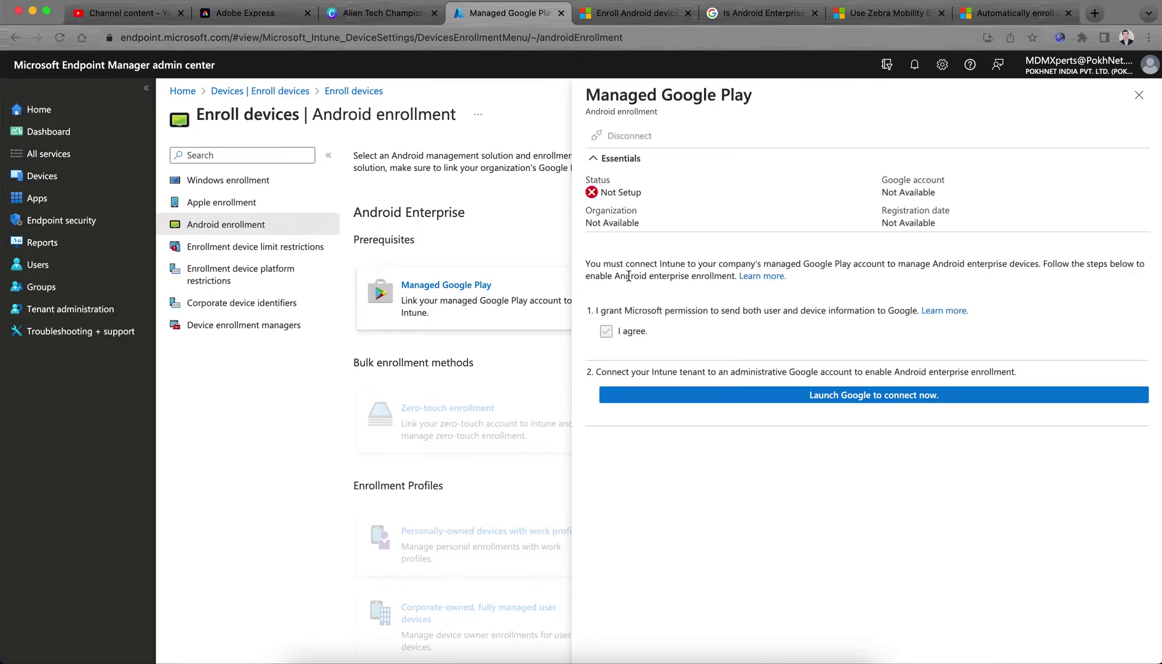
left_click_drag(658, 267, 798, 266)
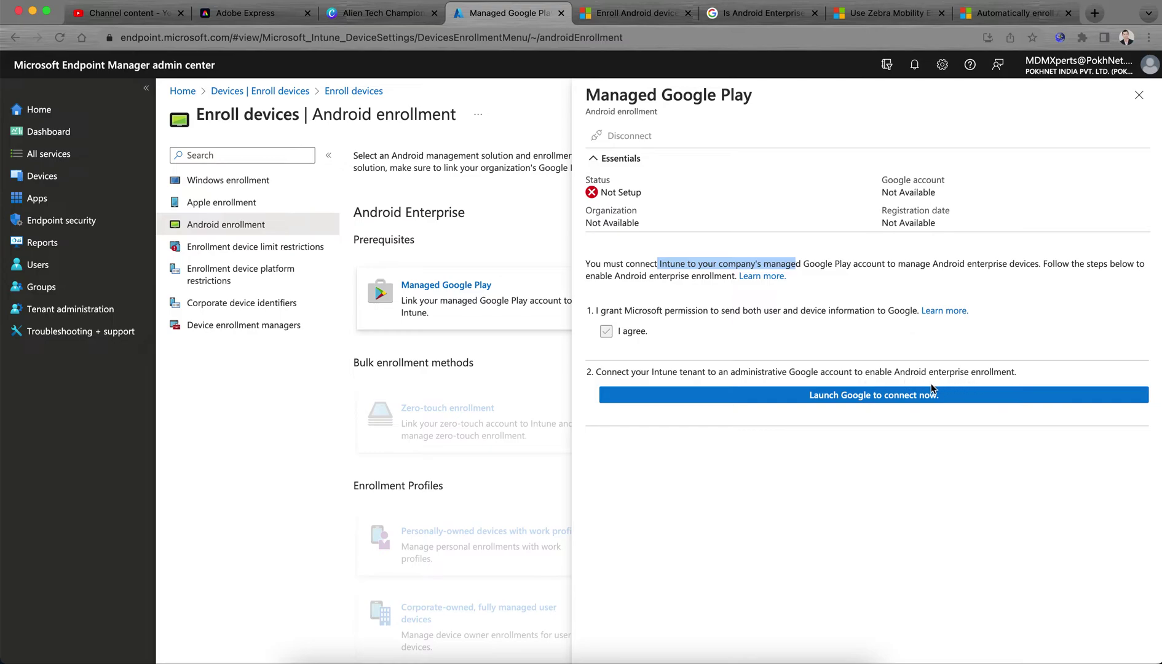
left_click(861, 400)
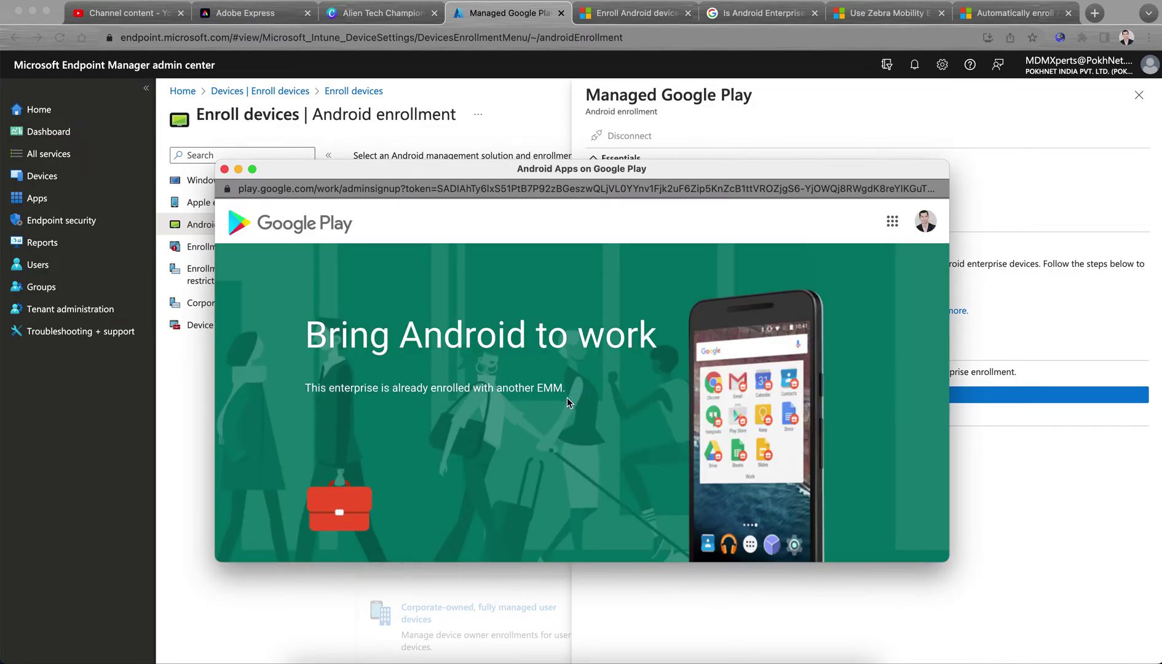
Switch the Google Play sign-up to the Alien Tech Champion Google account
left_click(926, 221)
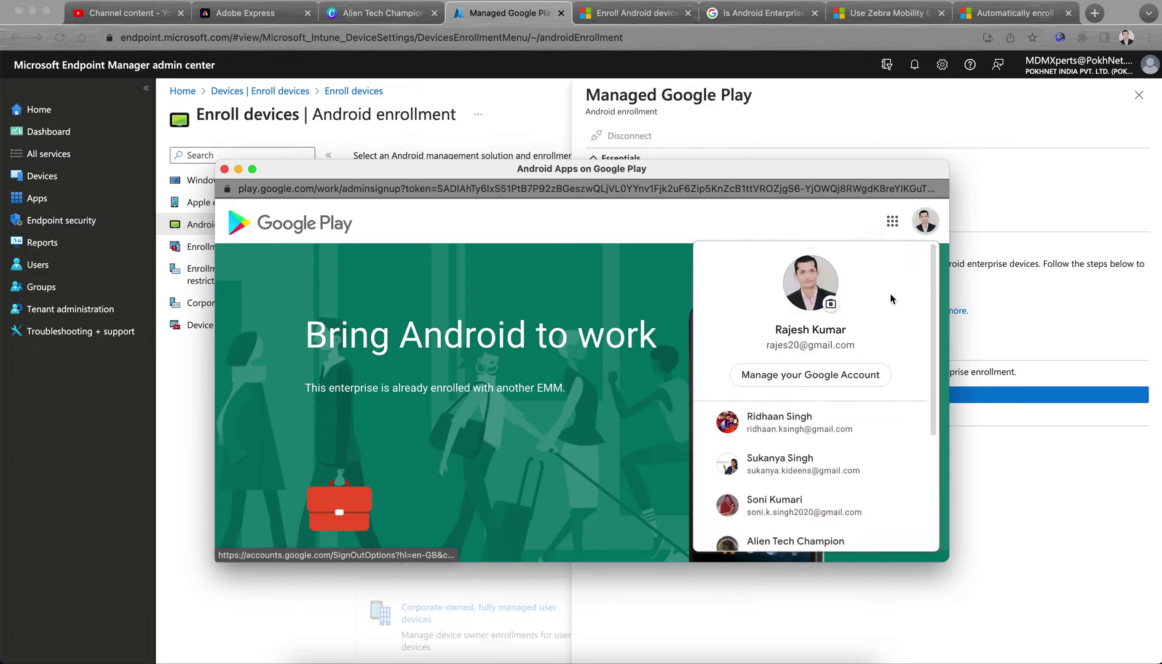
scroll(878, 391, "down", 2)
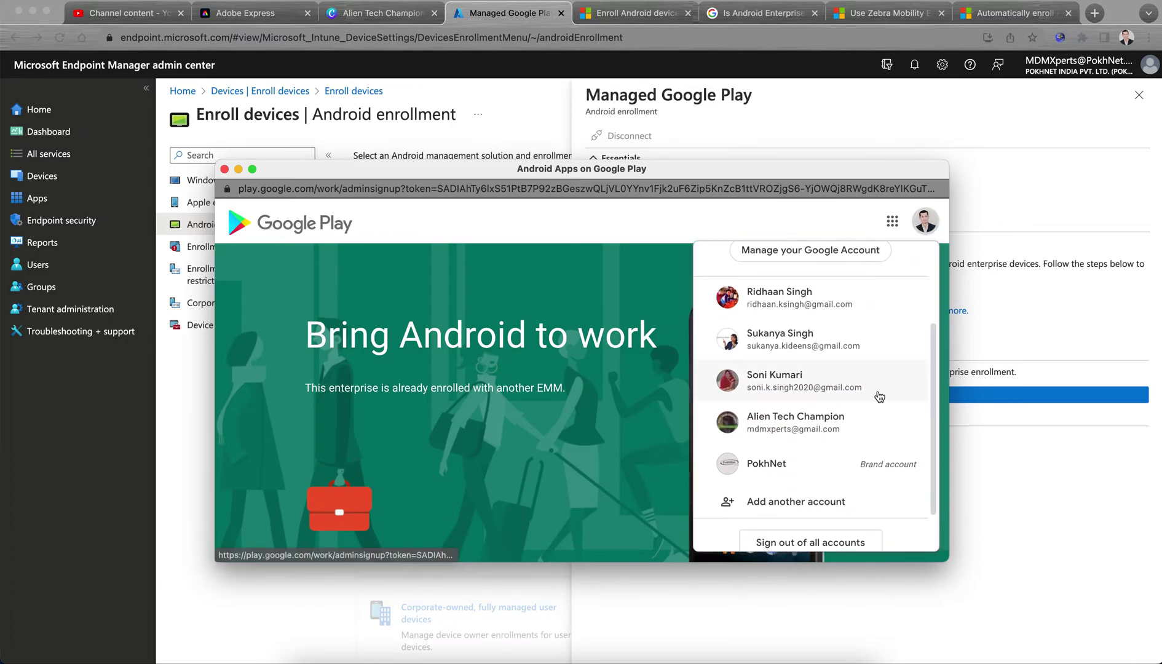
left_click(857, 421)
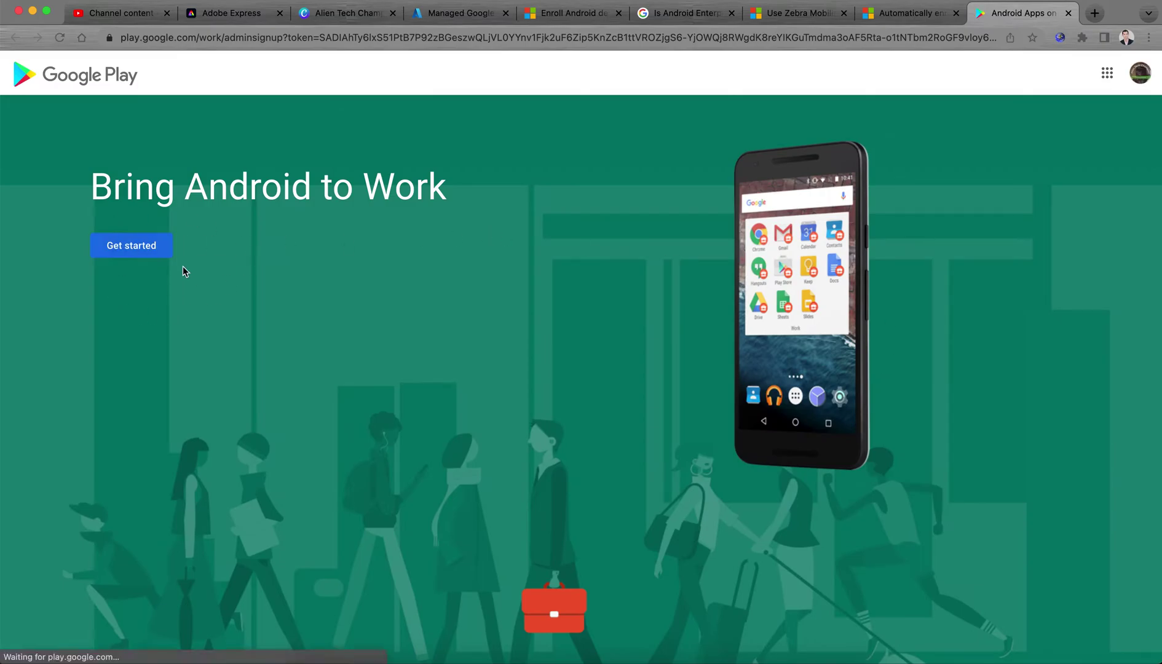
Start the Android enterprise sign-up and submit MDMXperts as the business name
left_click(137, 253)
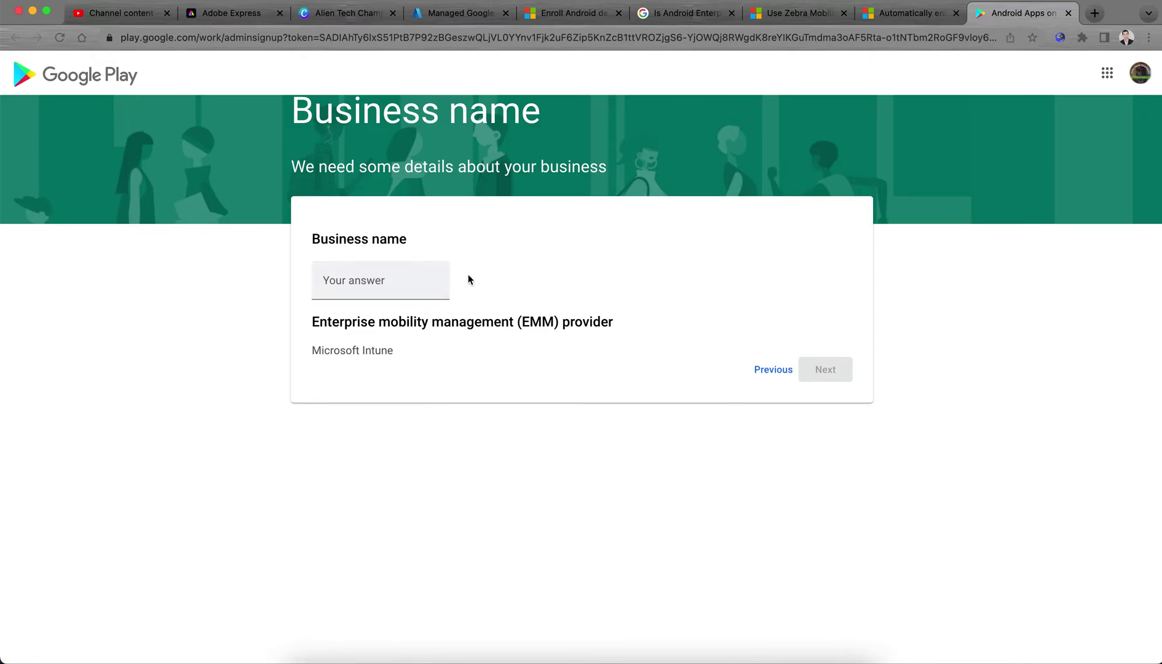
left_click(408, 277)
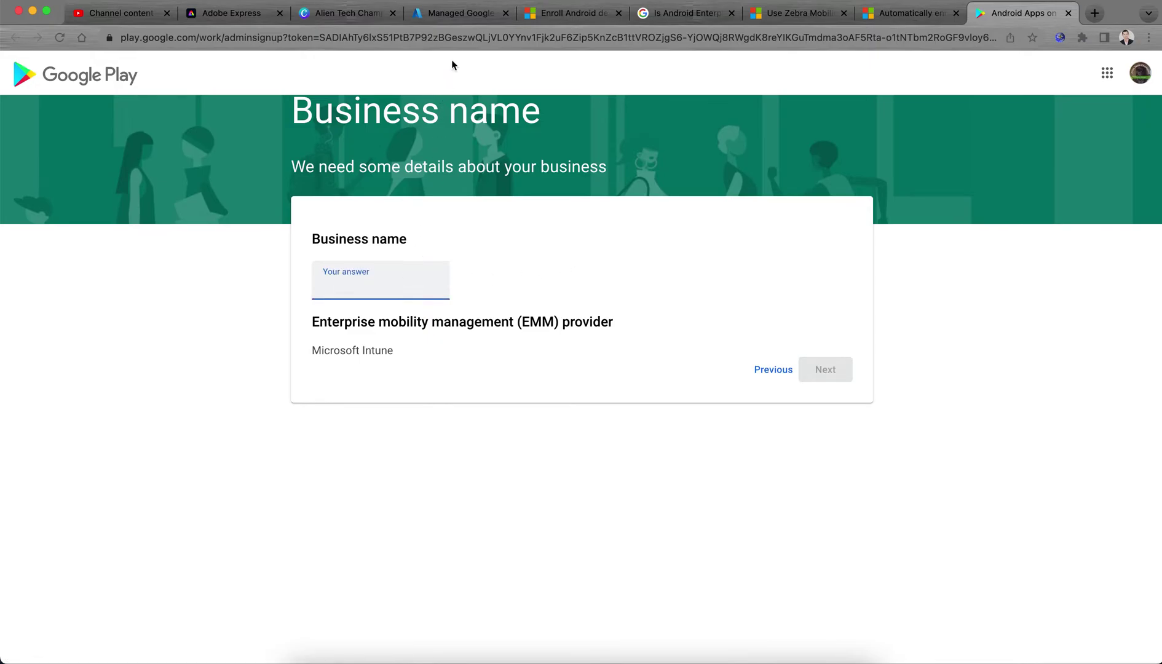
left_click(447, 18)
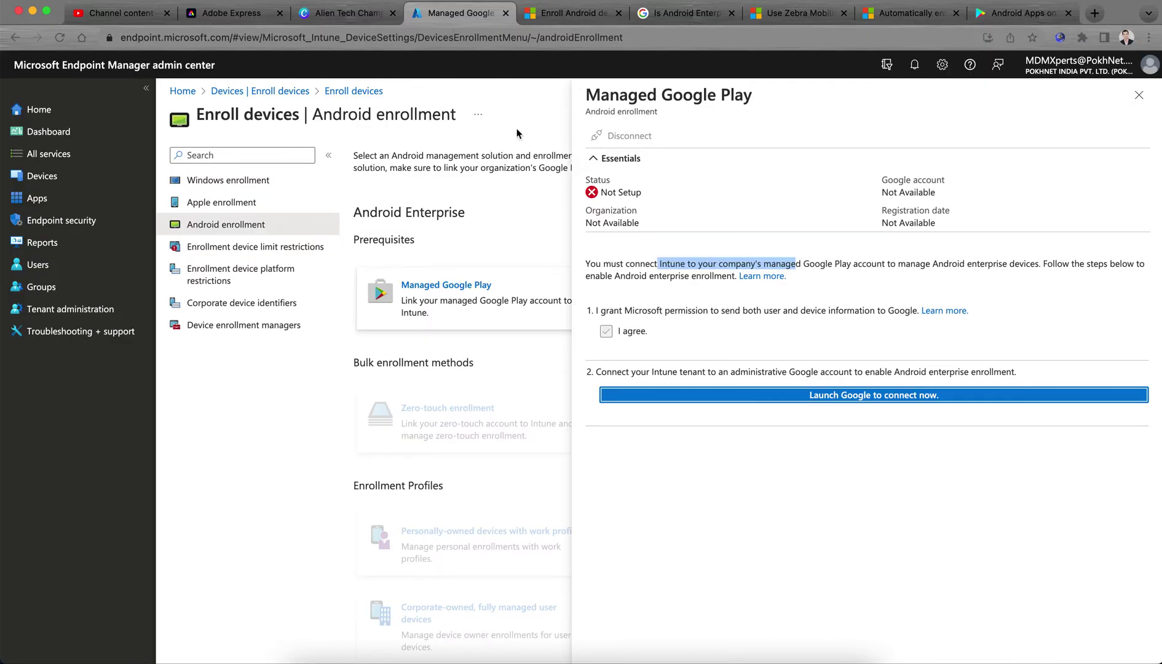
left_click(1002, 15)
left_click(408, 278)
type("M")
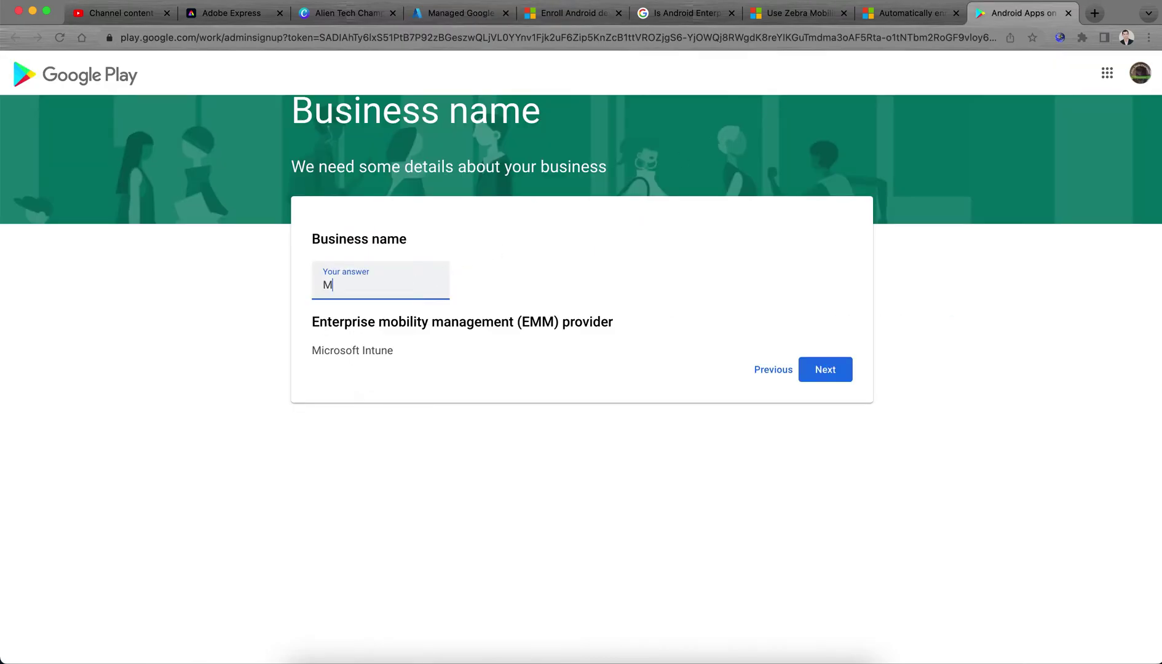
type("DMXperts")
left_click(458, 300)
left_click(829, 372)
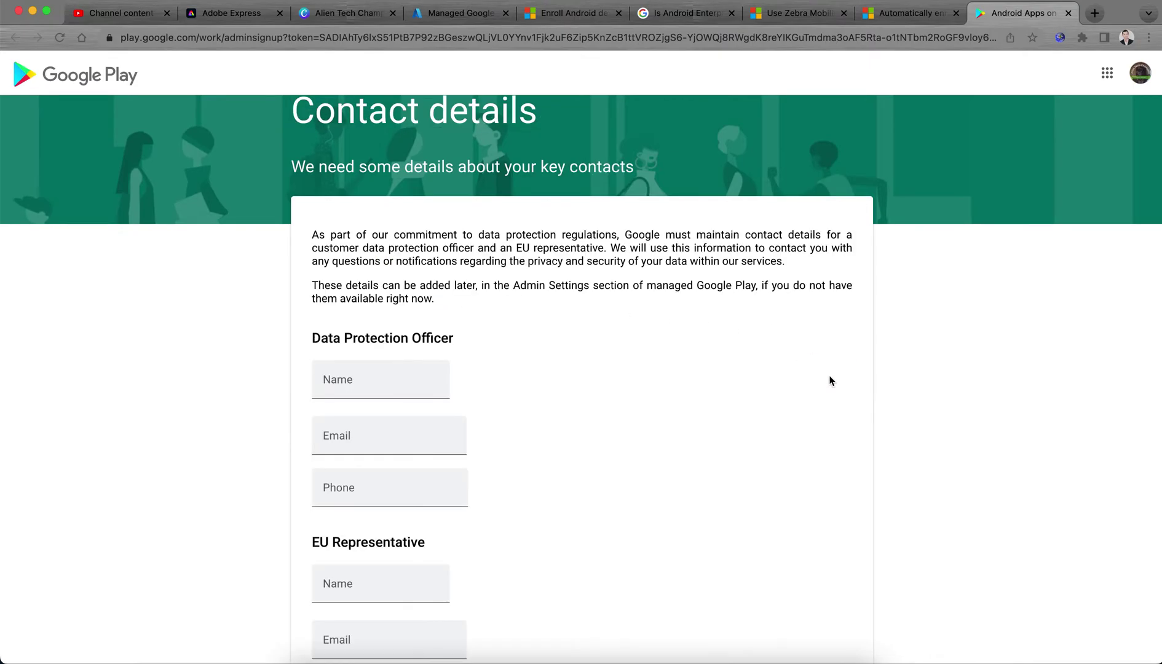
Leave the contact details blank, accept and confirm the Managed Google Play agreement, and complete the registration
left_click(425, 382)
scroll(656, 376, "down", 1)
scroll(655, 376, "down", 5)
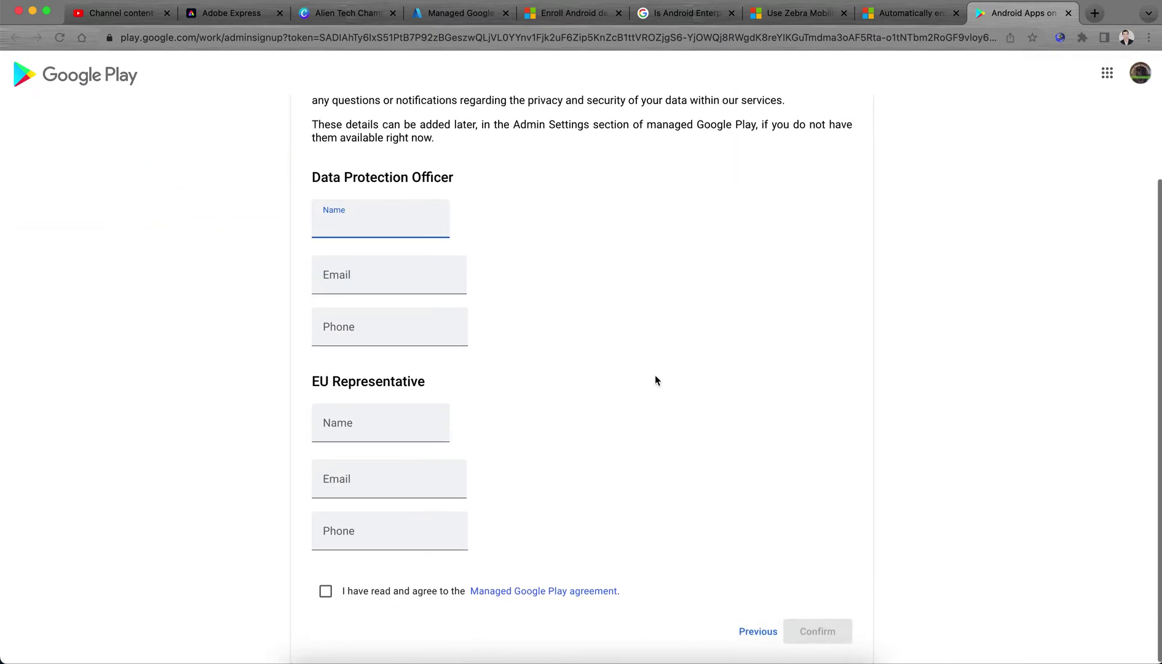
left_click(326, 591)
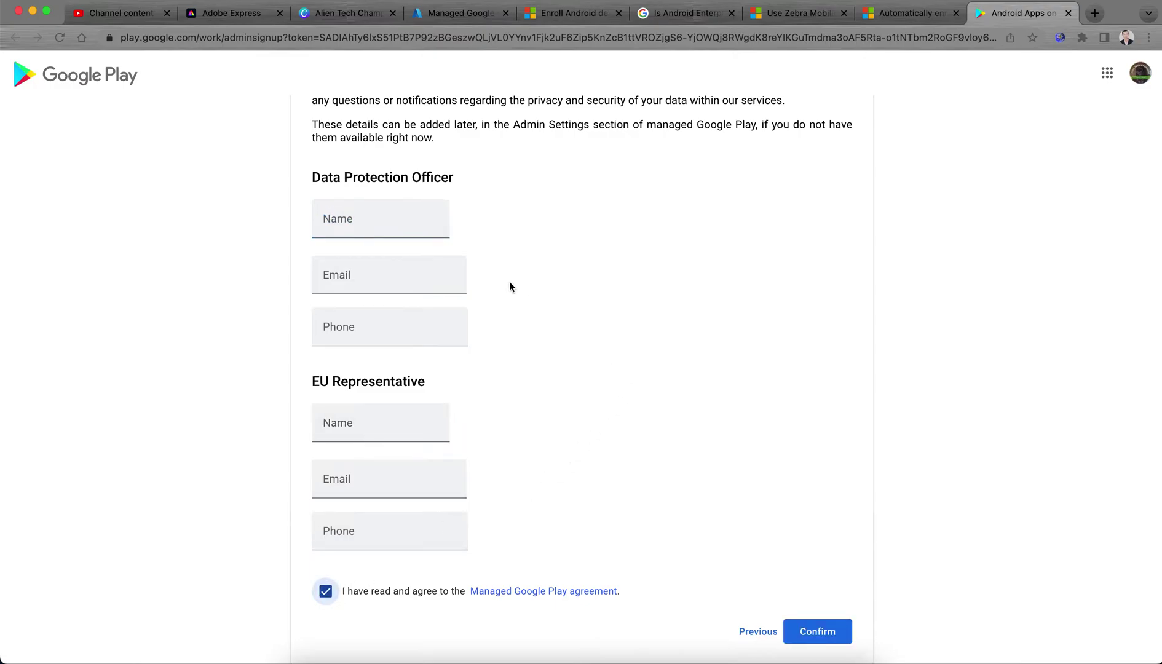
left_click(412, 232)
left_click(815, 632)
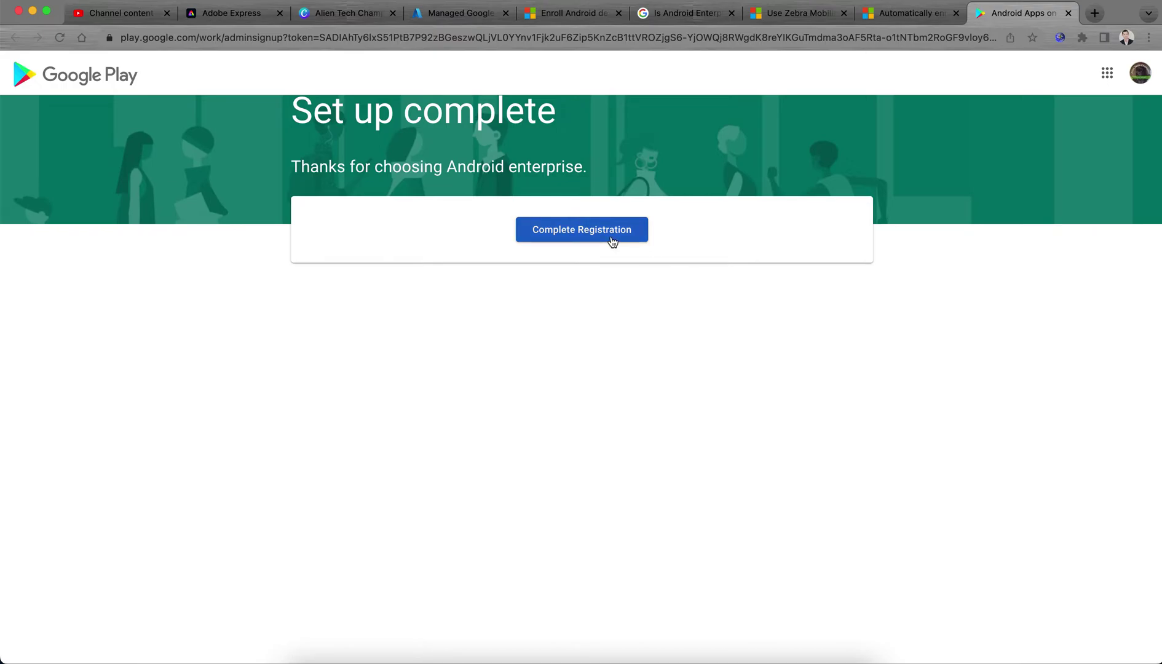
left_click(614, 241)
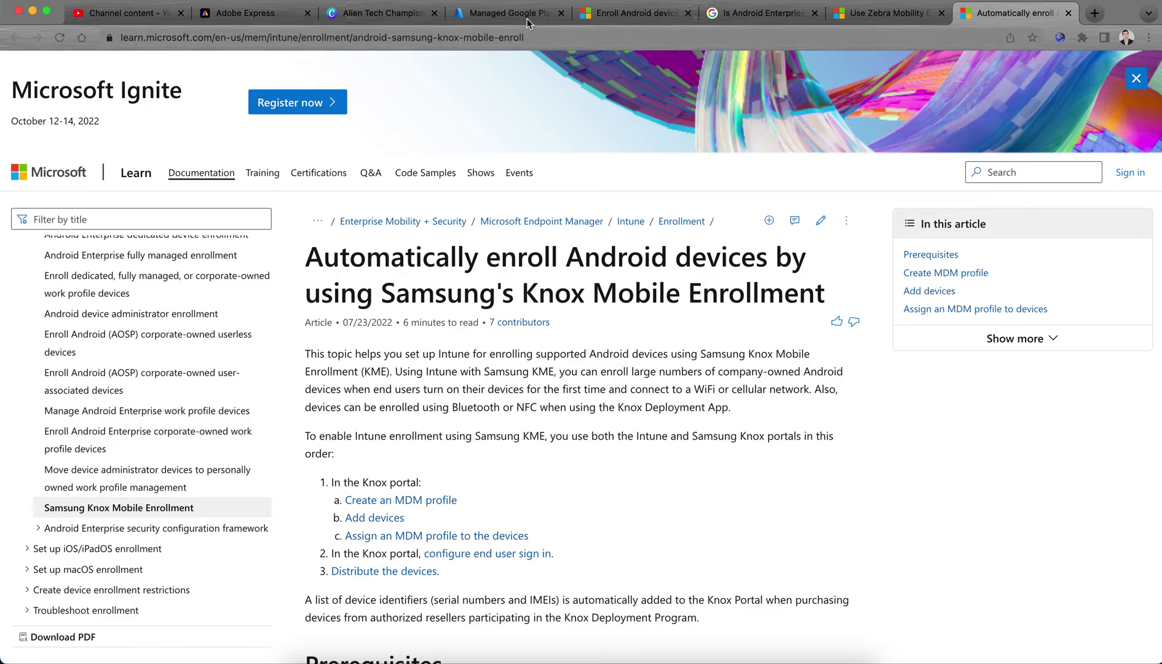
Return to the Managed Google Play details in Endpoint Manager, check the linked organization and Google account, and close them
left_click(524, 15)
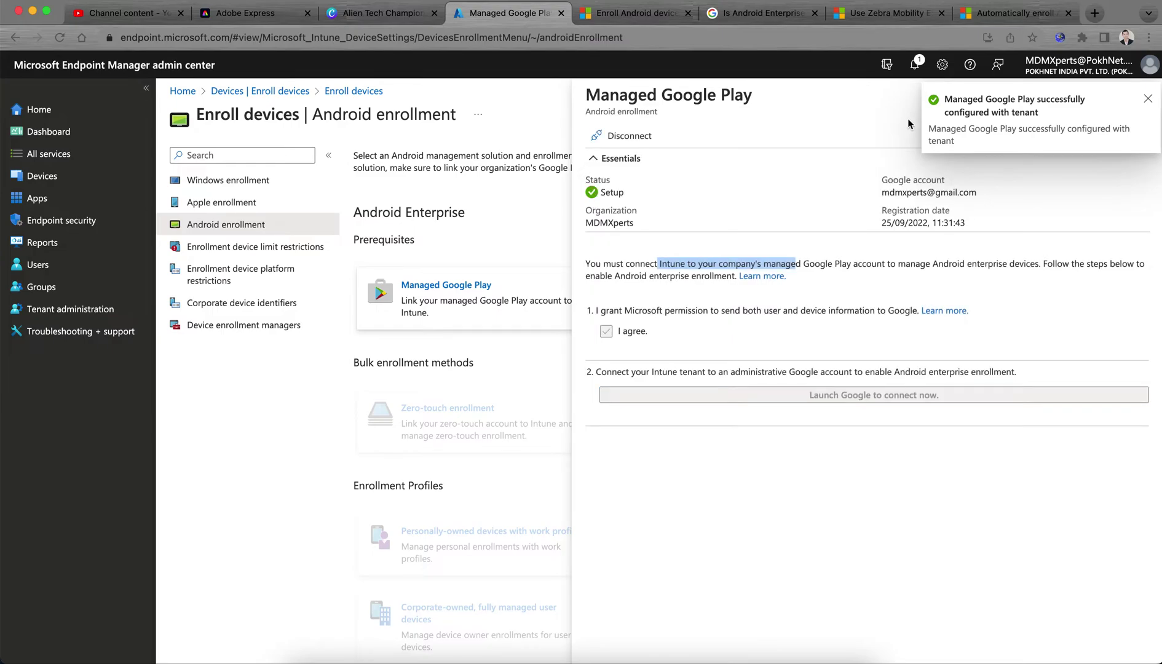
double_click(605, 222)
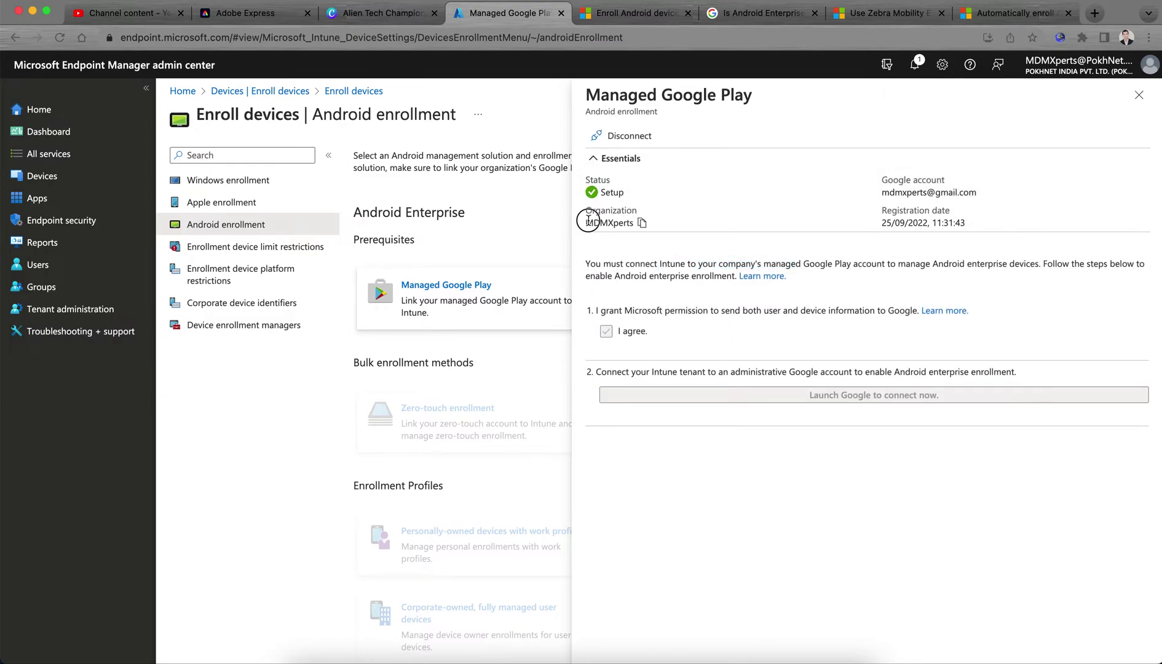
left_click(746, 218)
left_click_drag(882, 193, 978, 197)
left_click(995, 208)
left_click(986, 192)
left_click_drag(885, 193, 972, 198)
left_click(1140, 98)
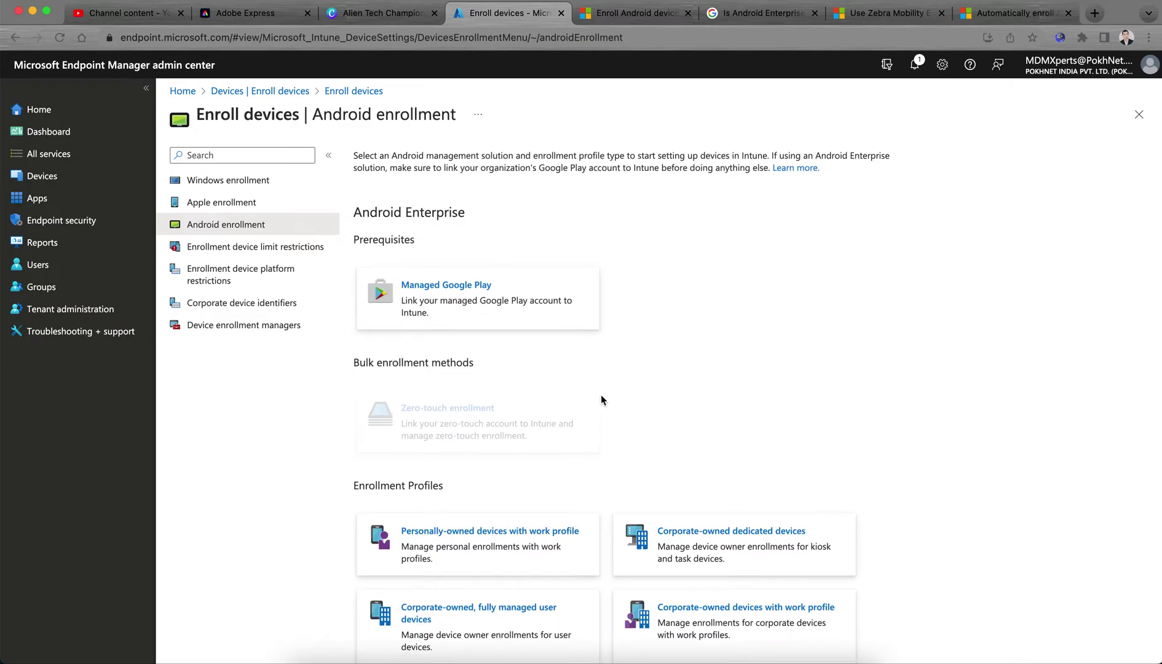
Look over the Android enrollment options and recheck the Managed Google Play connection details
scroll(602, 397, "down", 2)
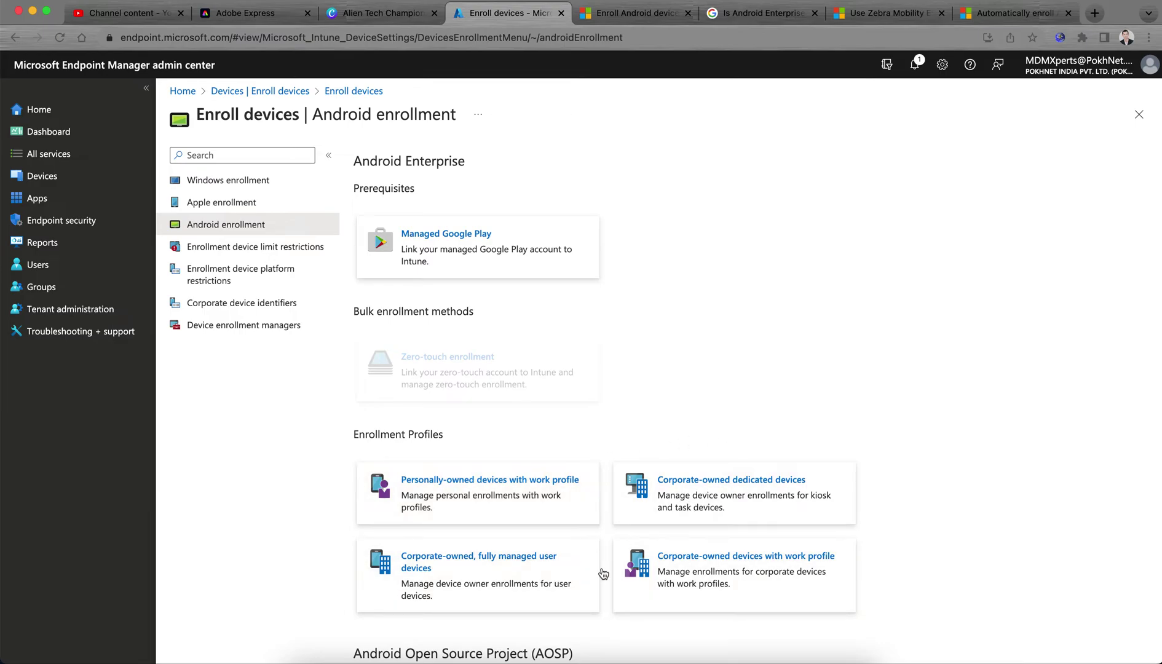
scroll(1042, 452, "down", 7)
scroll(1042, 450, "down", 3)
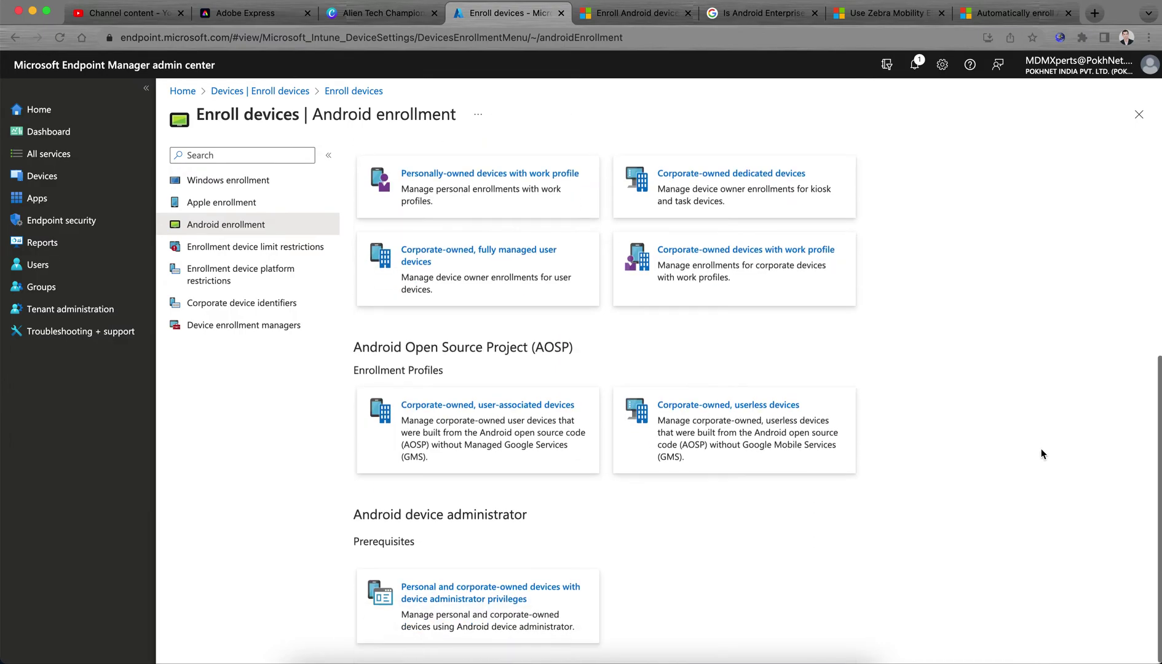
scroll(1041, 449, "up", 5)
scroll(1042, 449, "up", 7)
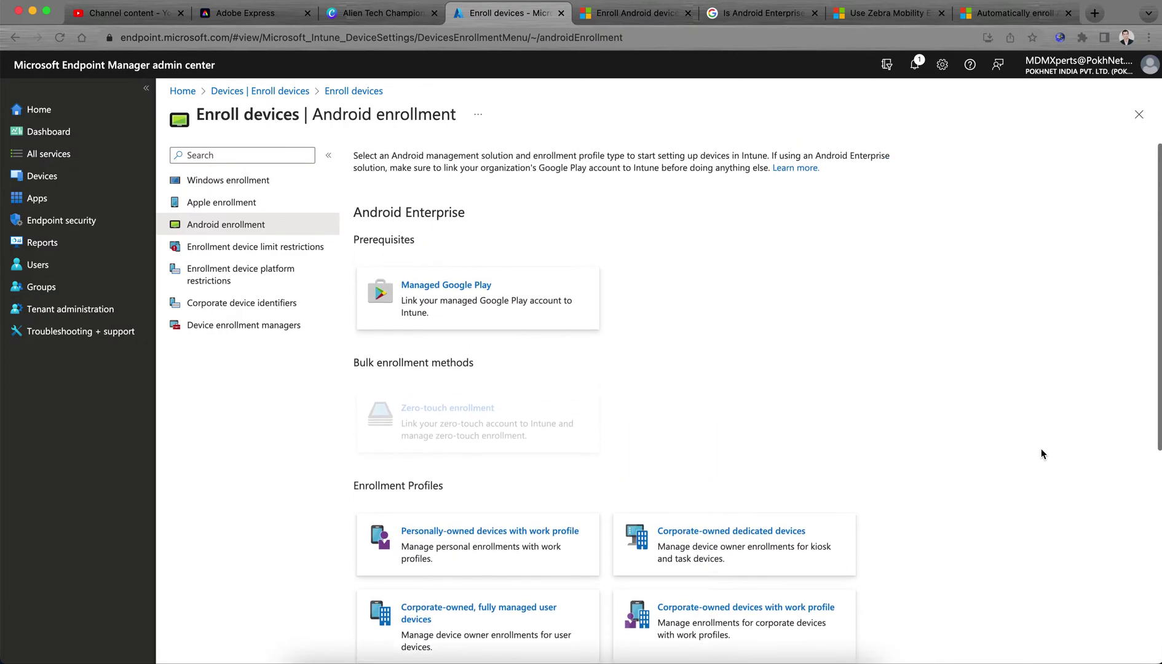
scroll(1042, 454, "down", 2)
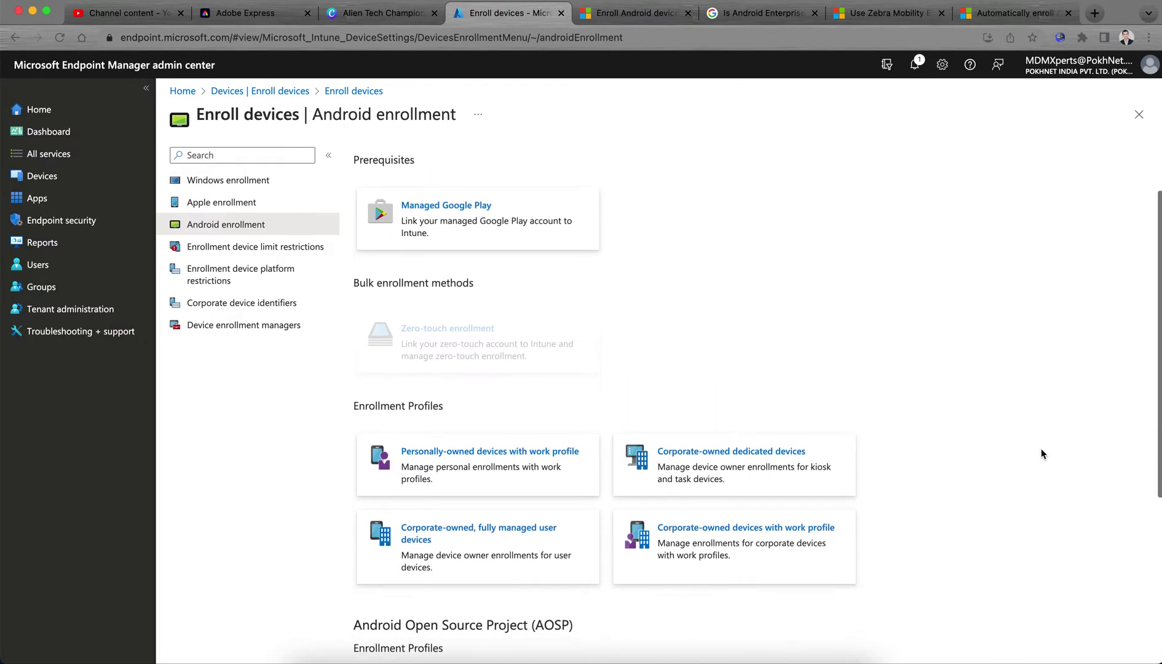
left_click(522, 237)
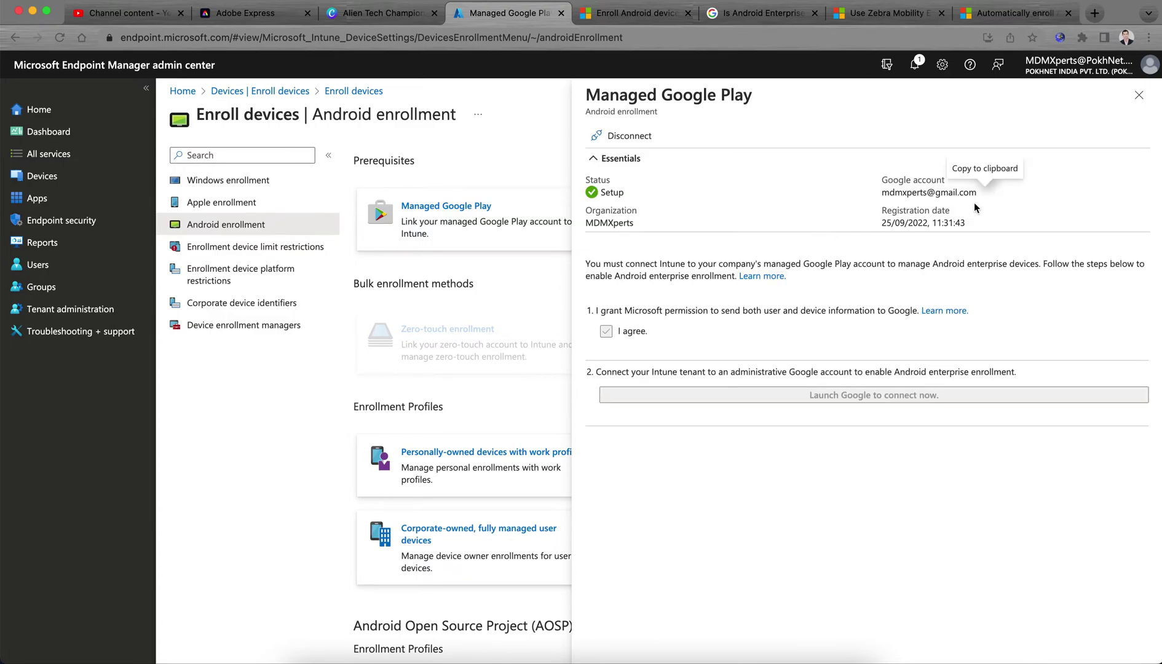
left_click(1139, 101)
scroll(922, 265, "up", 2)
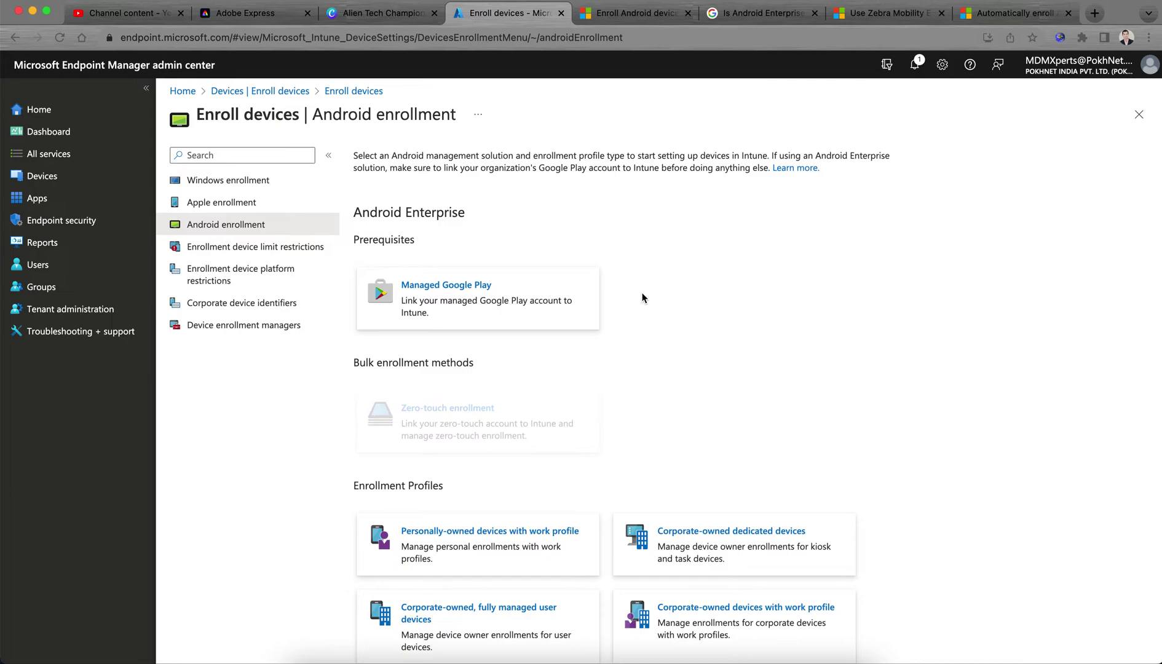
Examine the available Android Enterprise, AOSP and device administrator enrollment profiles on the Android enrollment page
scroll(990, 320, "down", 4)
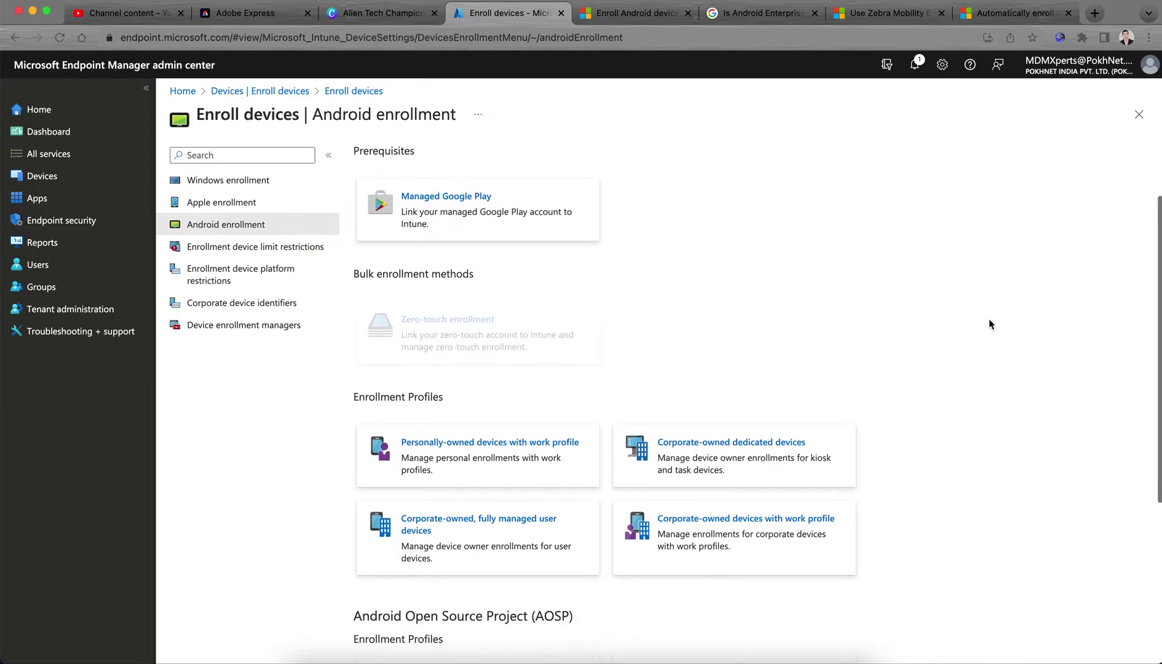
scroll(990, 324, "down", 3)
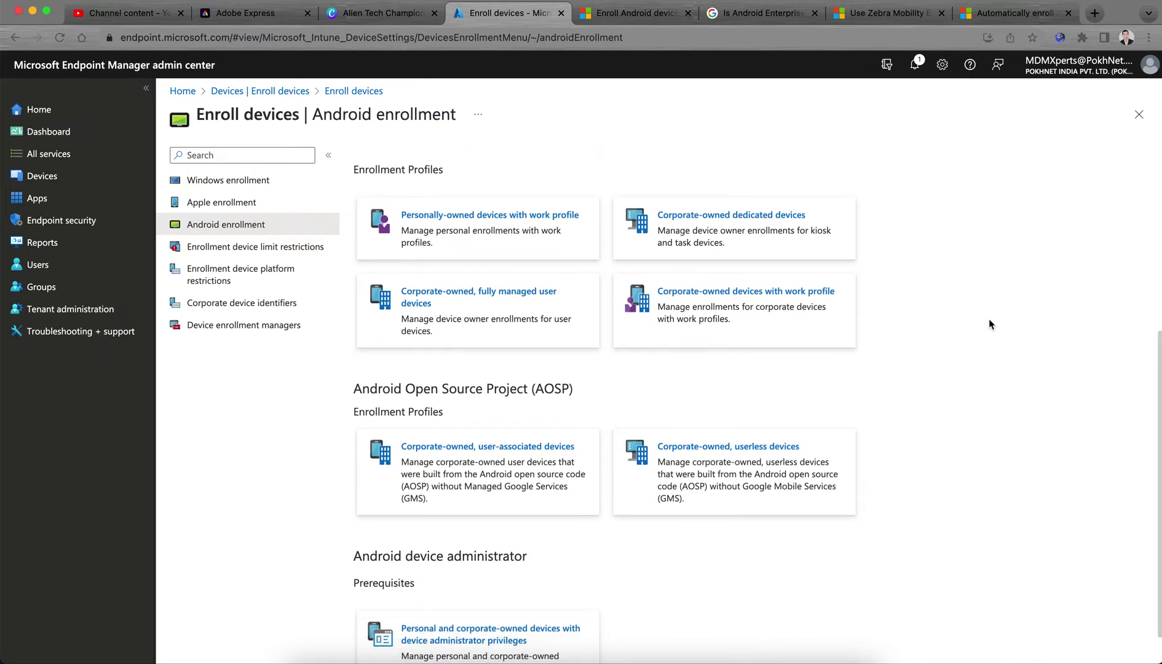
scroll(989, 324, "up", 4)
scroll(989, 324, "down", 5)
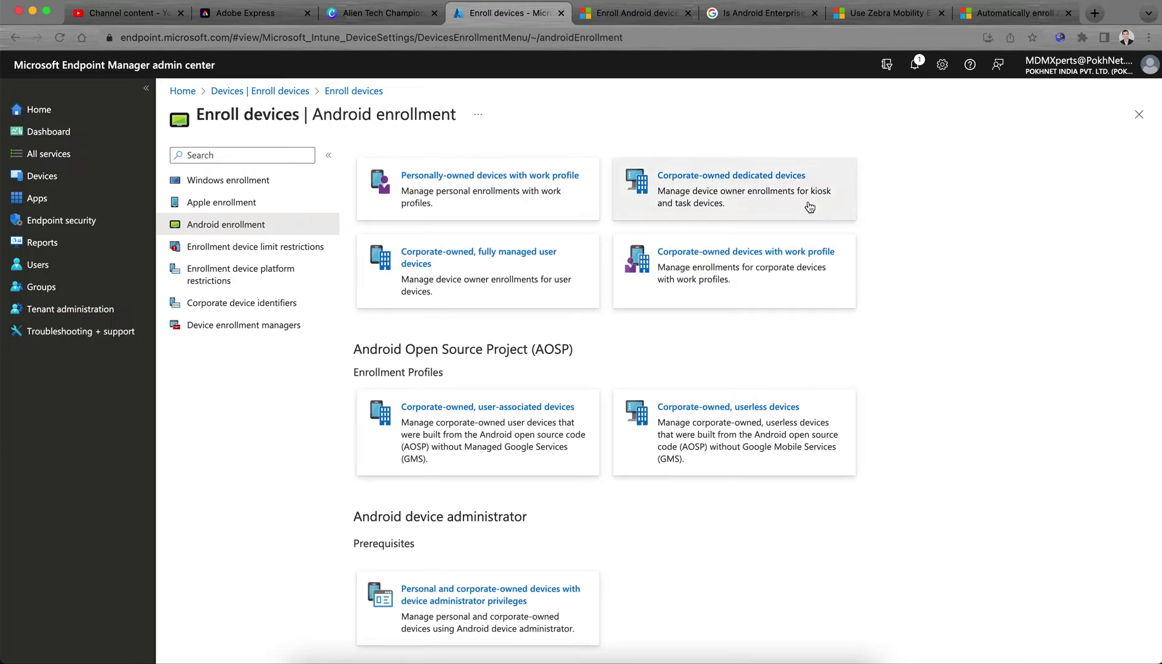
scroll(1058, 399, "up", 1)
scroll(1058, 399, "up", 3)
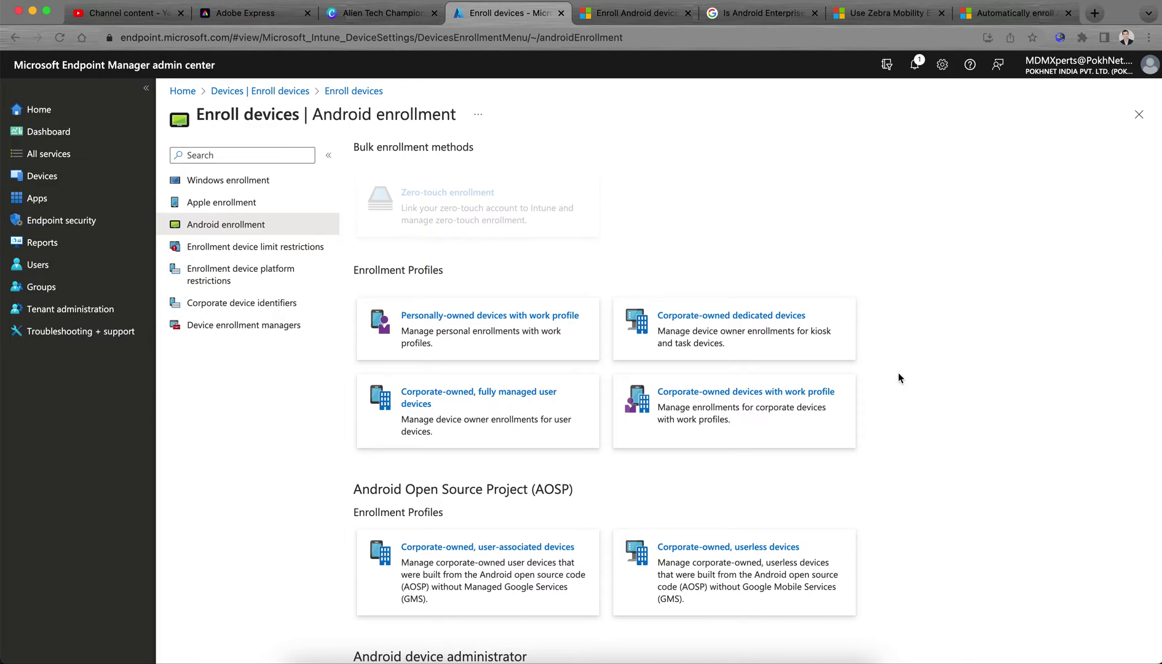
scroll(899, 378, "down", 2)
scroll(899, 378, "down", 1)
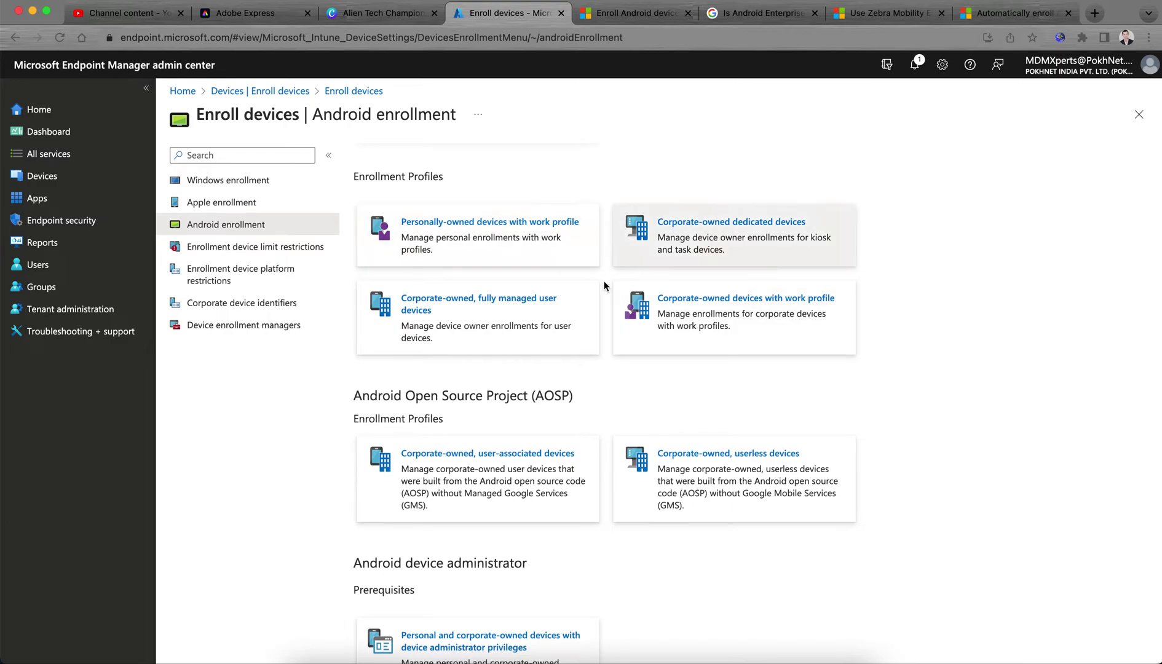
scroll(972, 407, "down", 2)
scroll(972, 407, "up", 2)
scroll(973, 409, "down", 1)
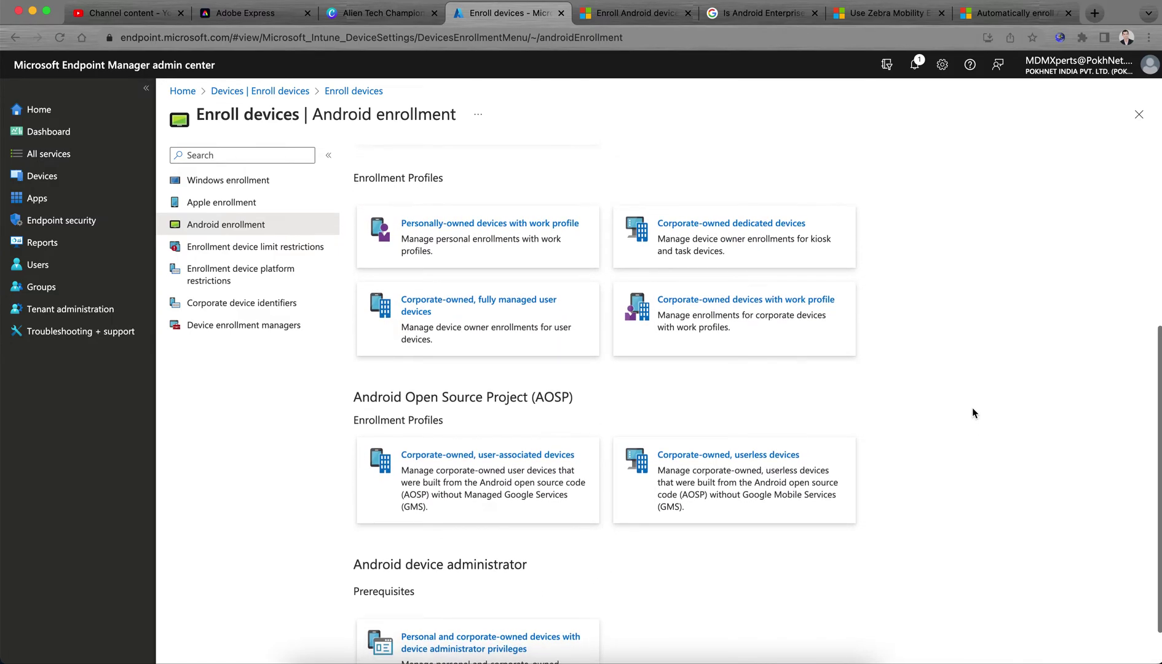
scroll(972, 408, "down", 1)
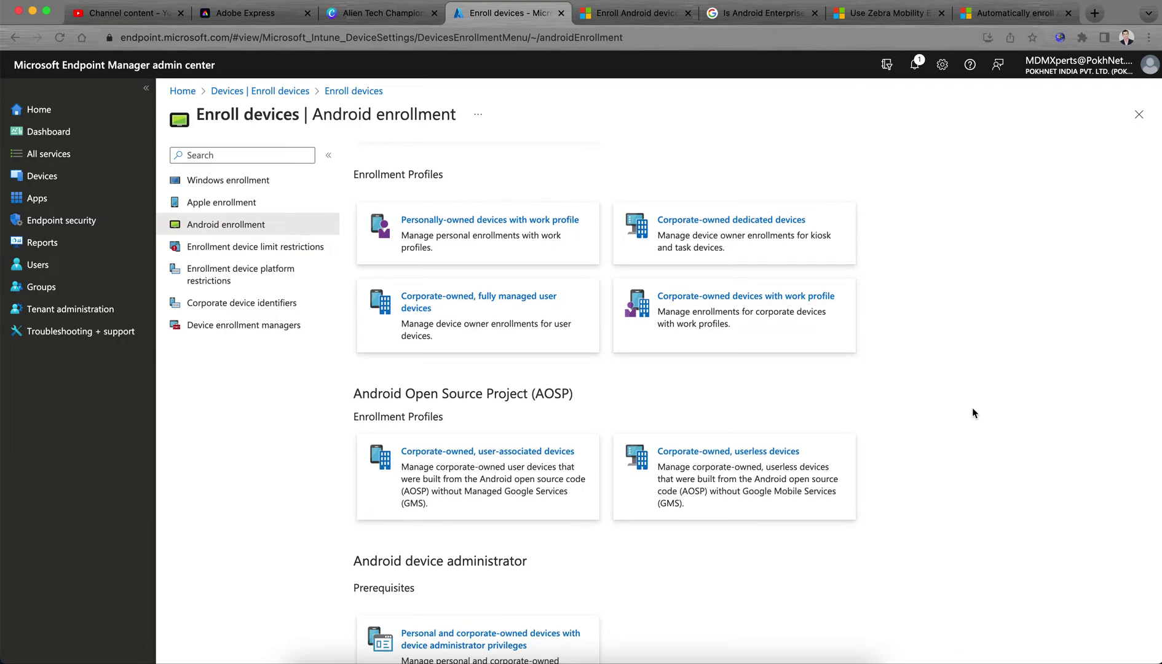
scroll(973, 408, "up", 1)
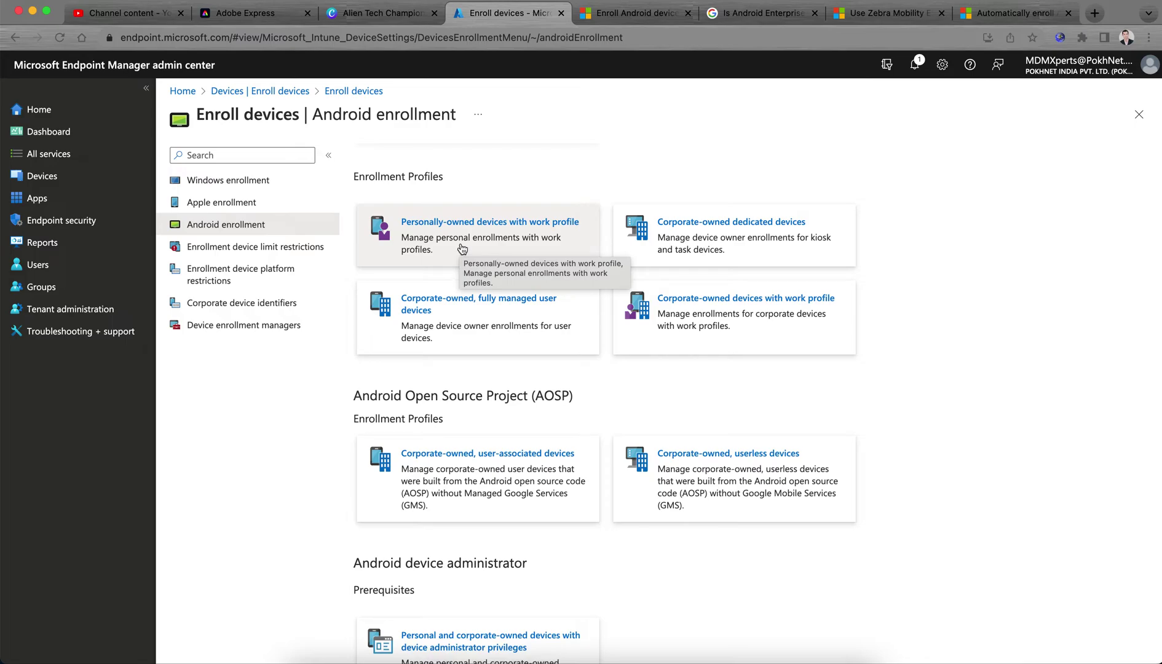
Open the personally-owned devices with work profile page and read its guidance on default enrollment and platform restrictions
left_click(469, 250)
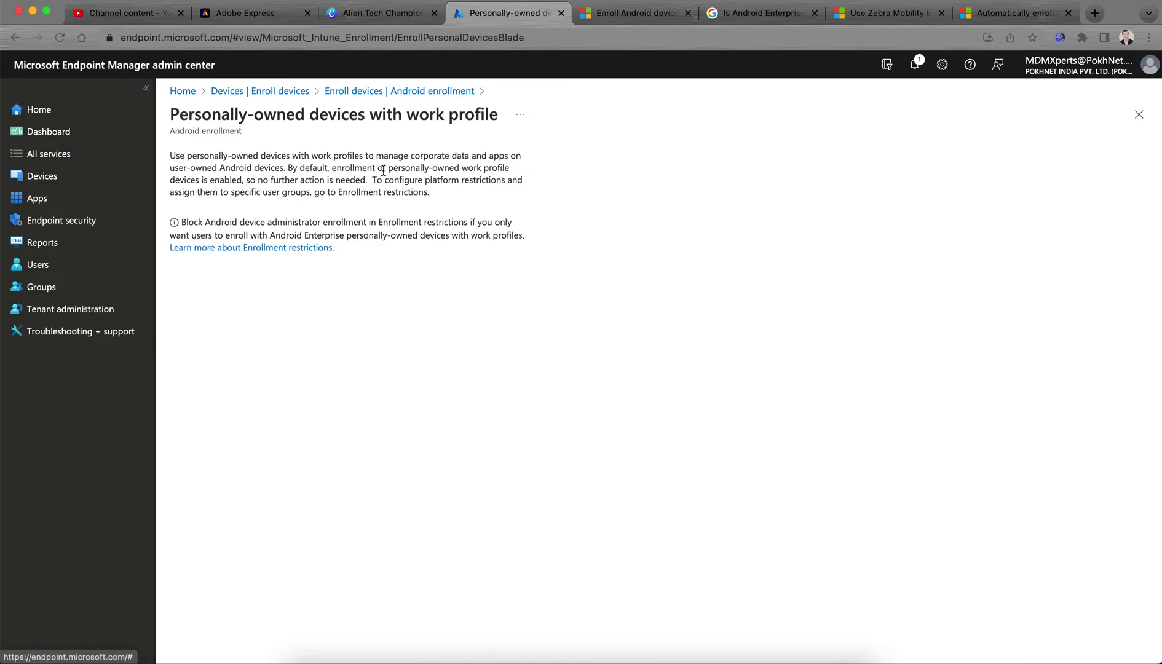
left_click_drag(342, 171, 454, 167)
left_click_drag(281, 182, 373, 182)
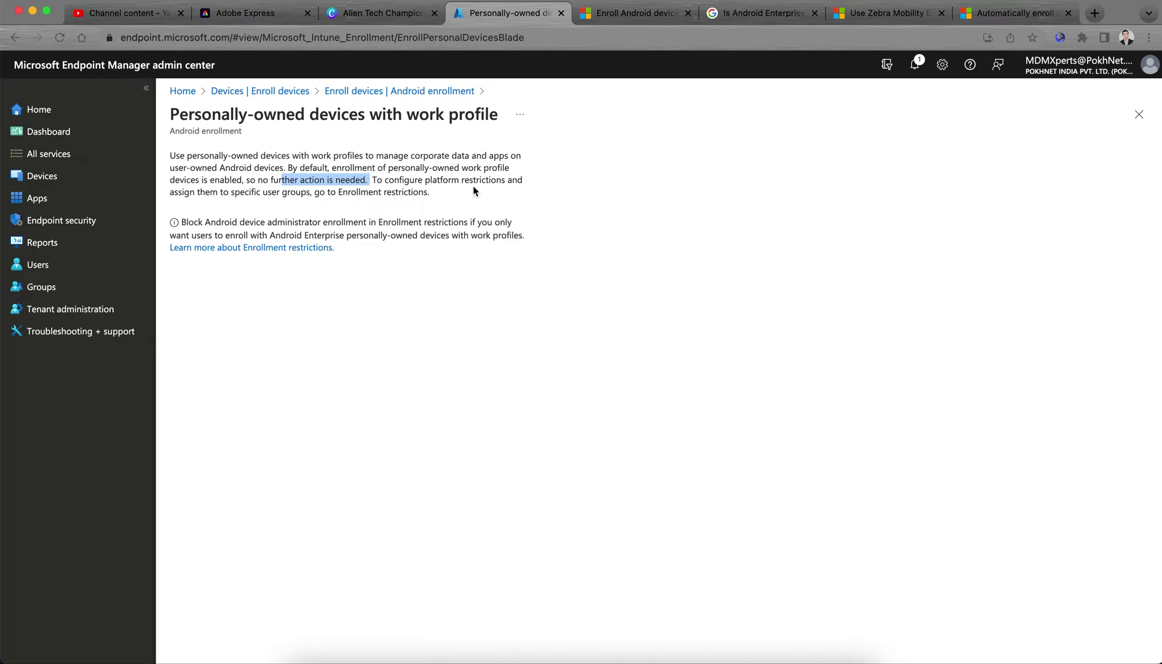
left_click_drag(425, 181, 524, 183)
left_click_drag(229, 193, 368, 192)
left_click(423, 193)
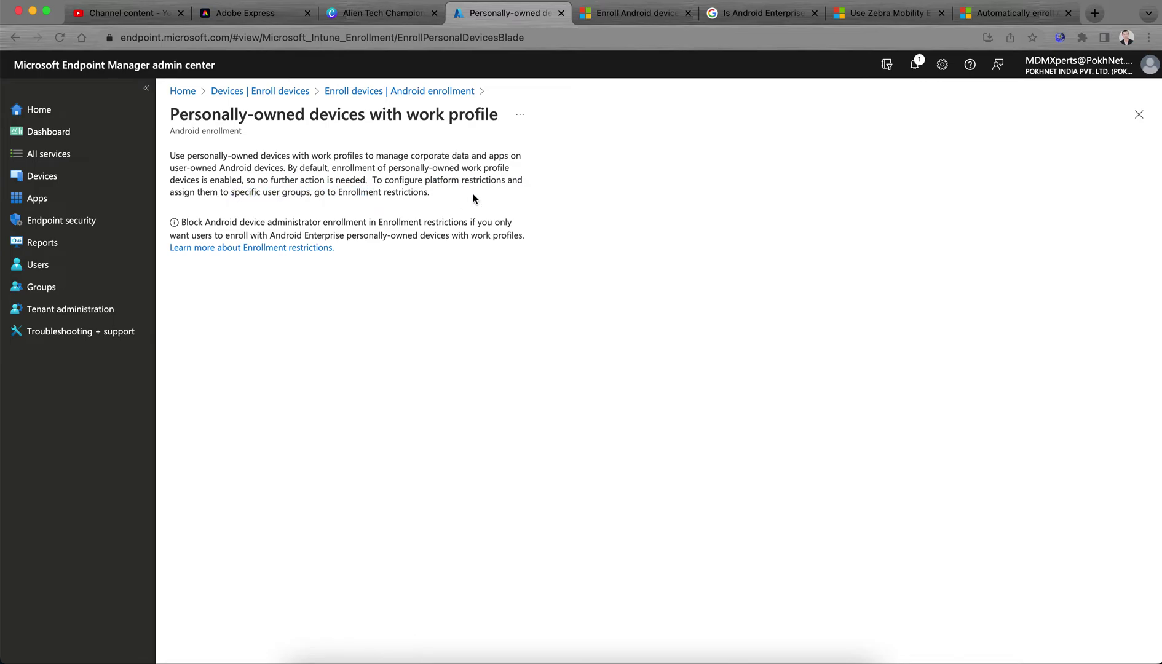
Read the note about blocking Android device administrator enrollment and close the personally-owned work profile page
left_click(211, 222)
left_click_drag(211, 223, 363, 222)
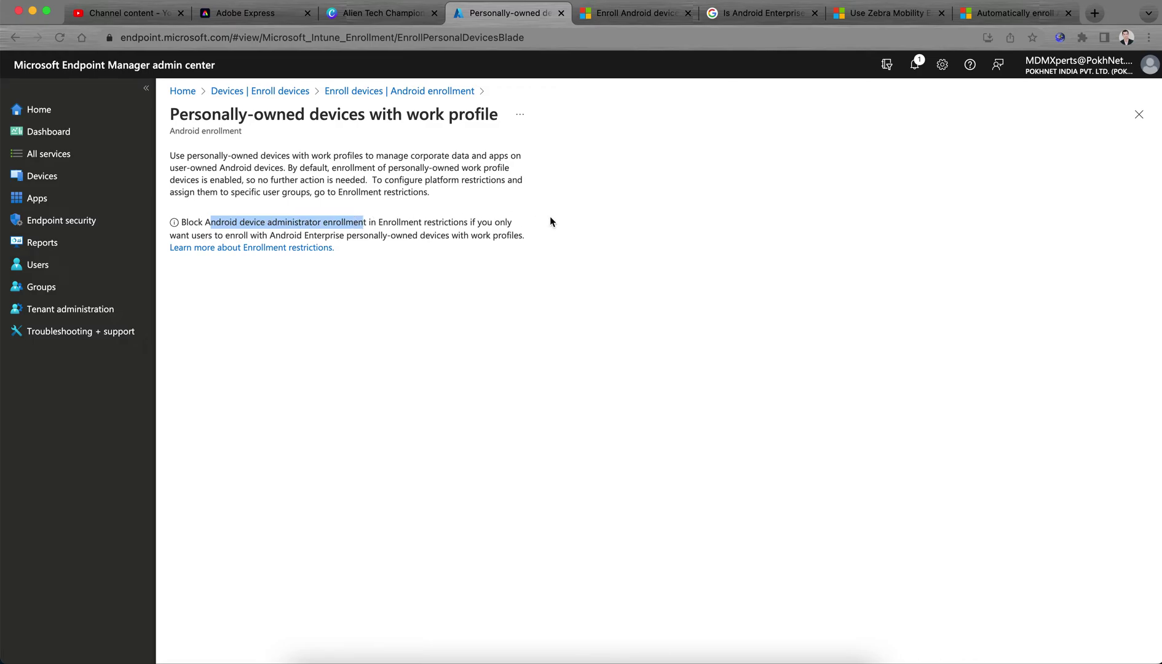
left_click(195, 236)
left_click_drag(195, 236, 326, 235)
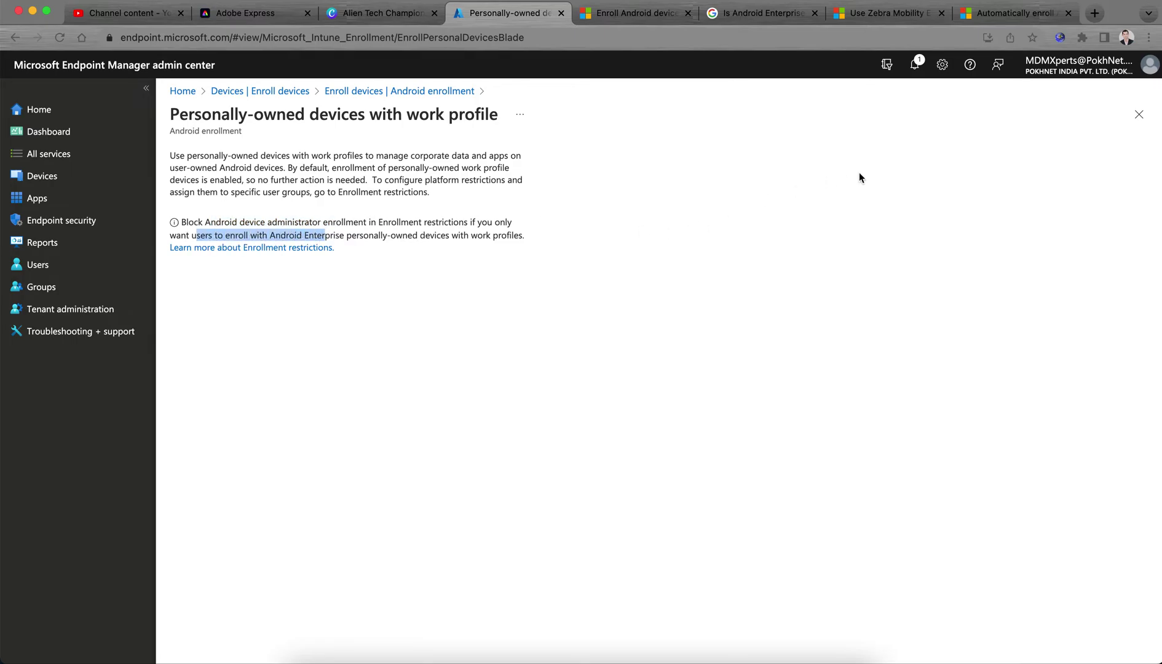
left_click(292, 232)
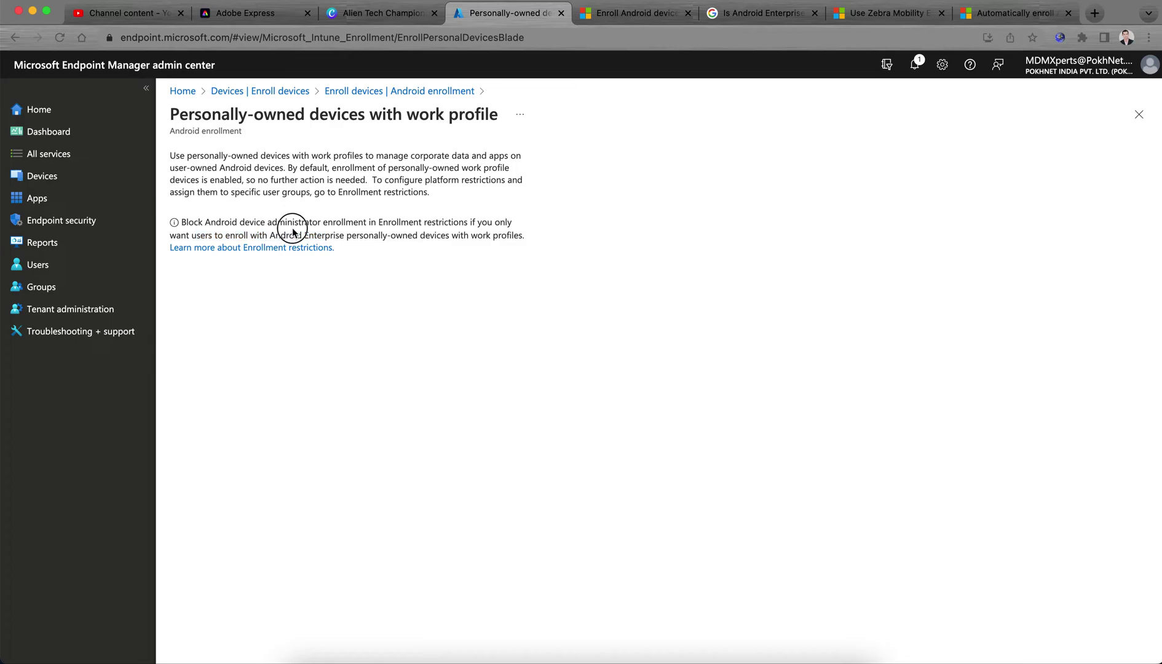
left_click_drag(269, 223, 386, 233)
left_click(1140, 114)
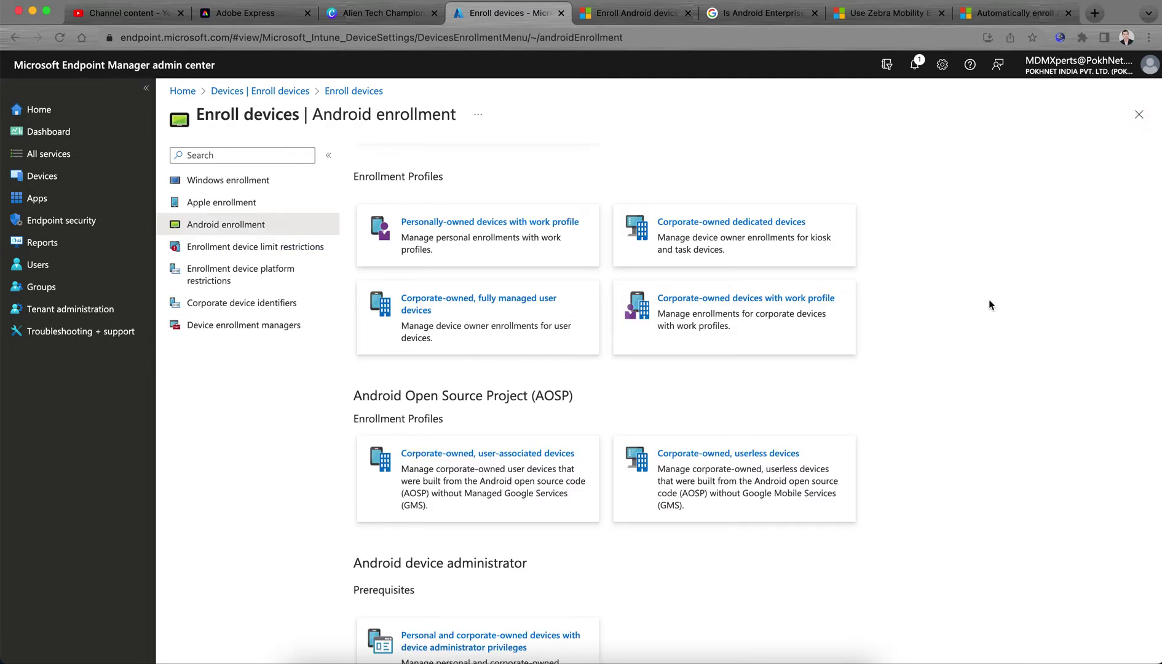
View the profile creation form for corporate-owned dedicated devices and return to Android enrollment without creating a profile
scroll(881, 442, "down", 2)
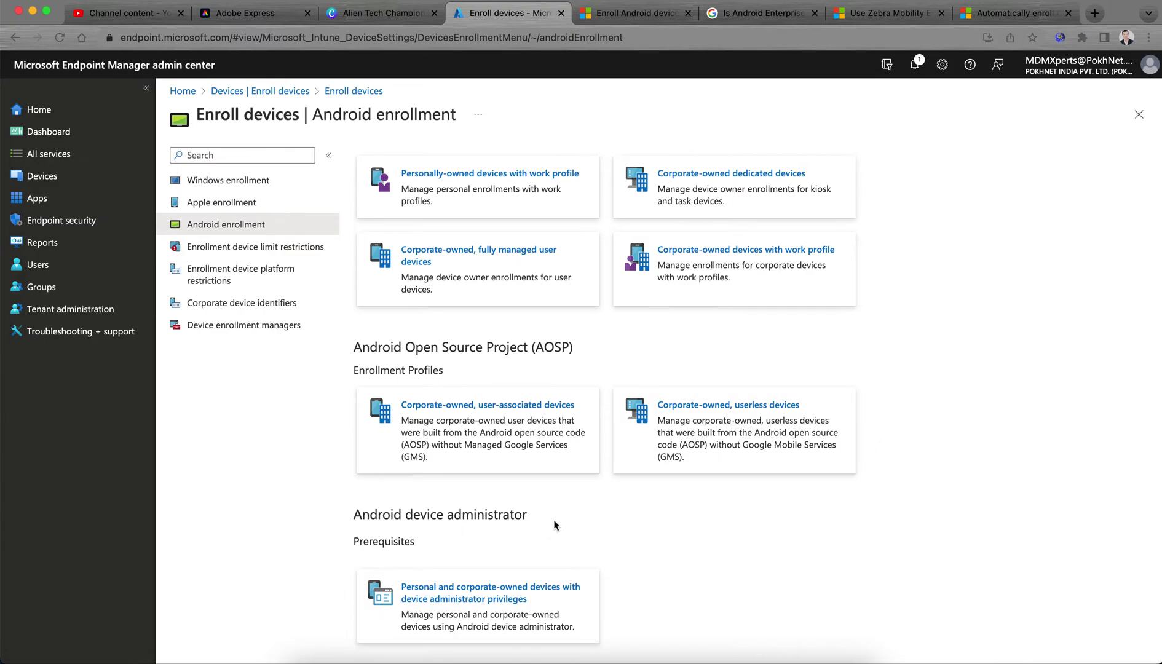
scroll(970, 400, "up", 3)
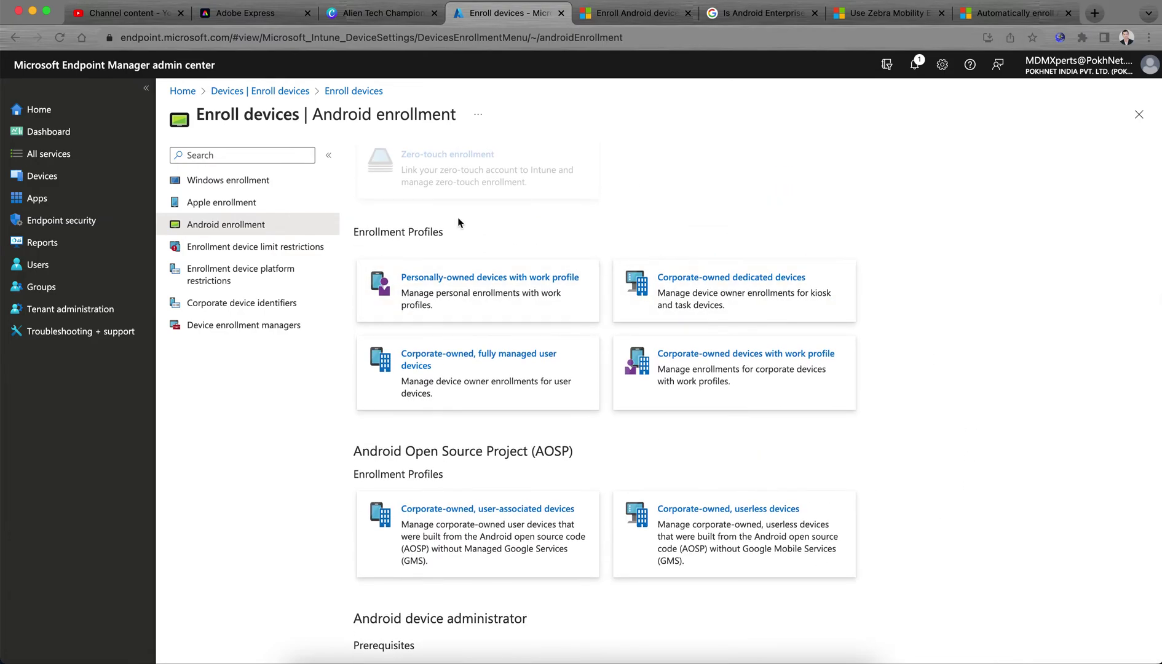
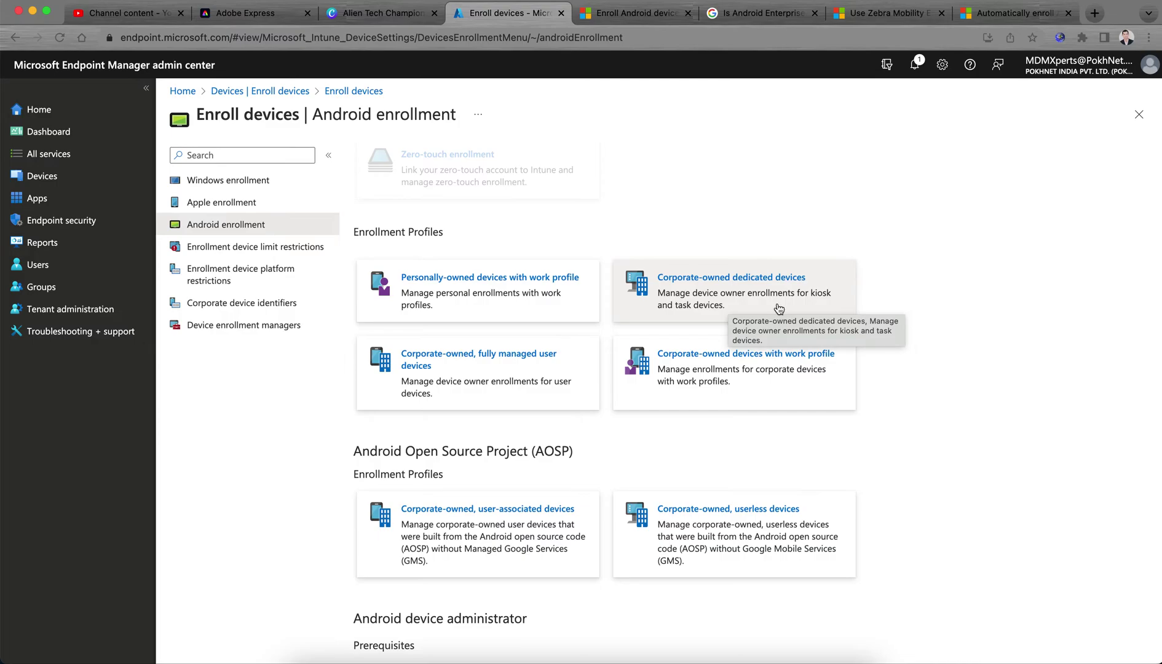
left_click(779, 309)
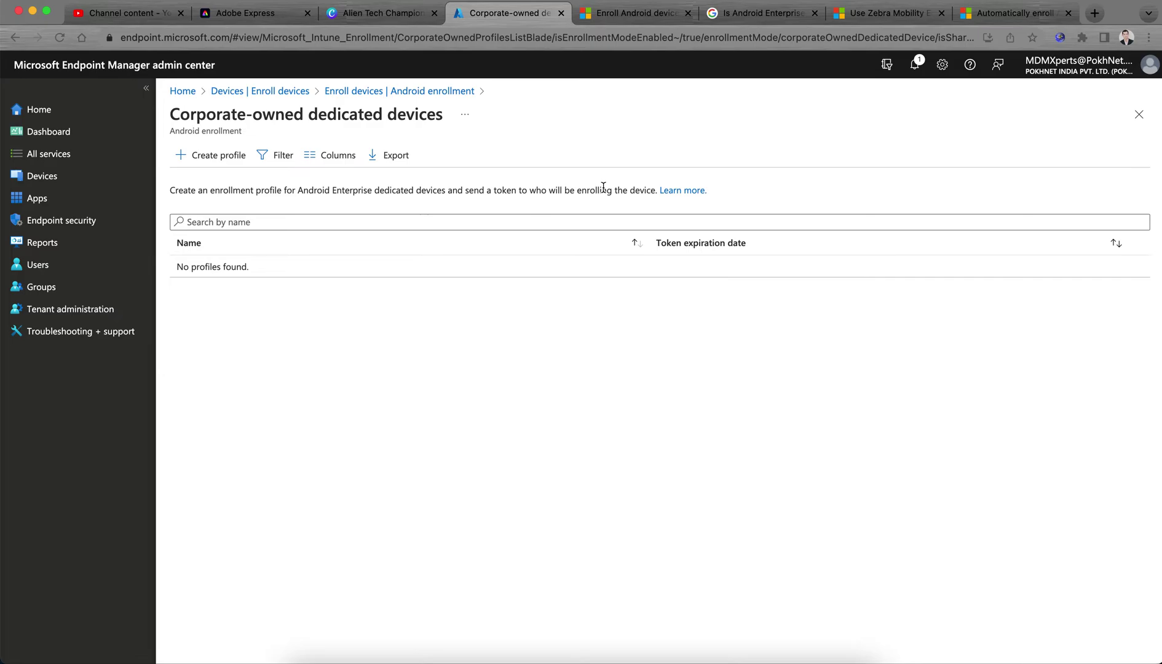
left_click(225, 153)
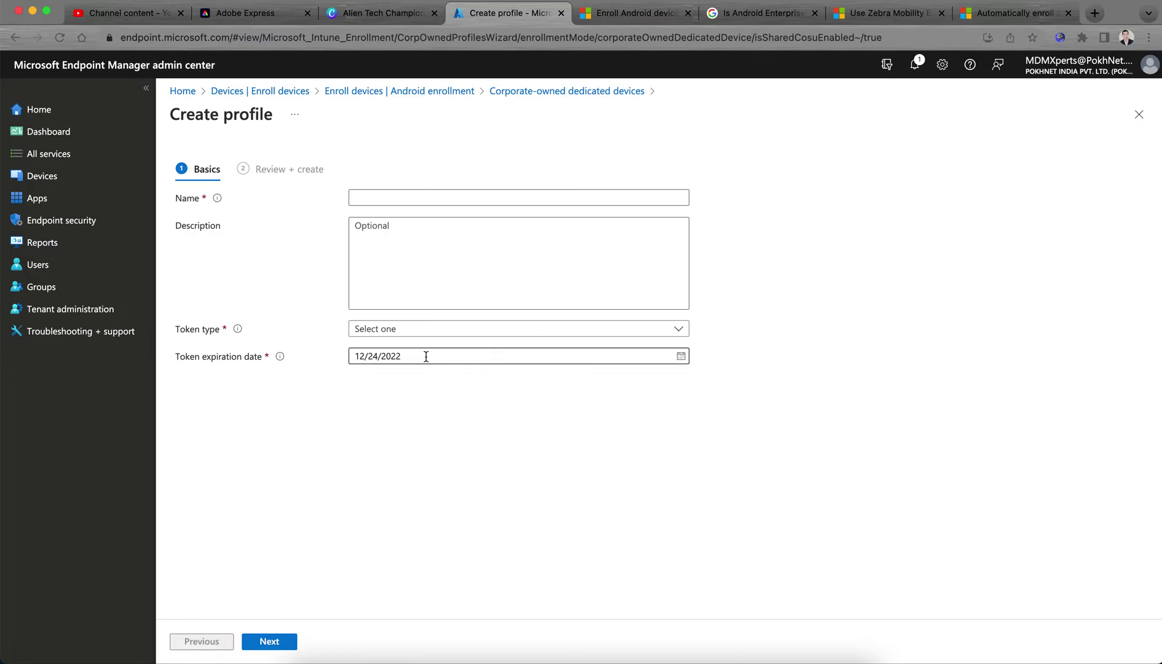
left_click(1139, 114)
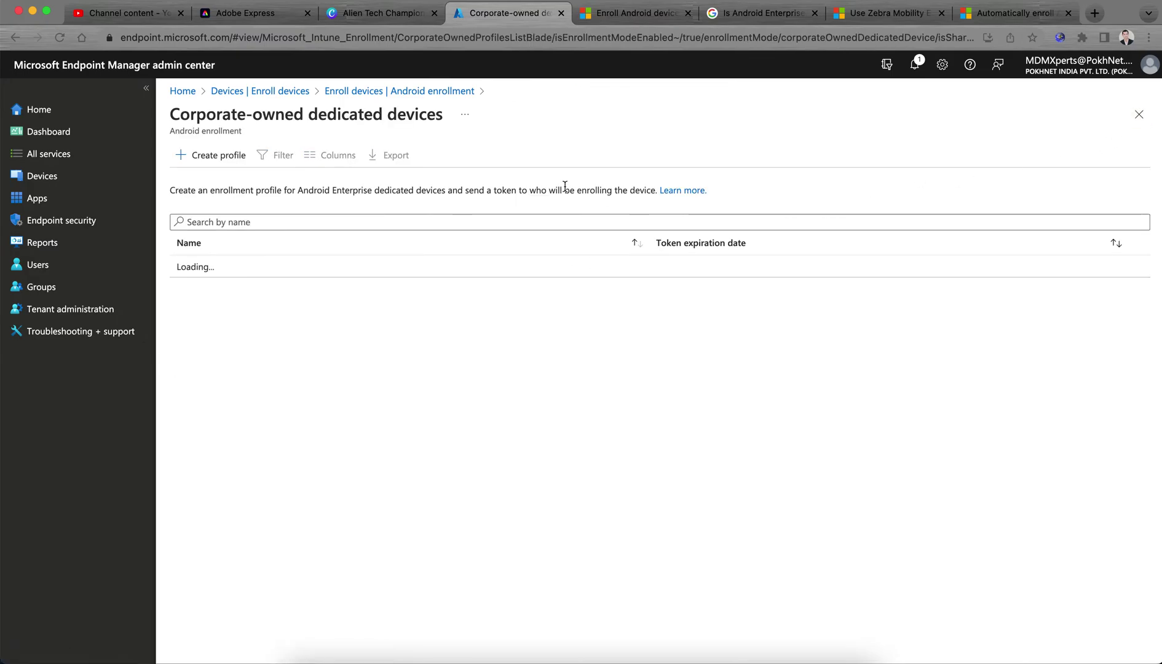
left_click(1139, 114)
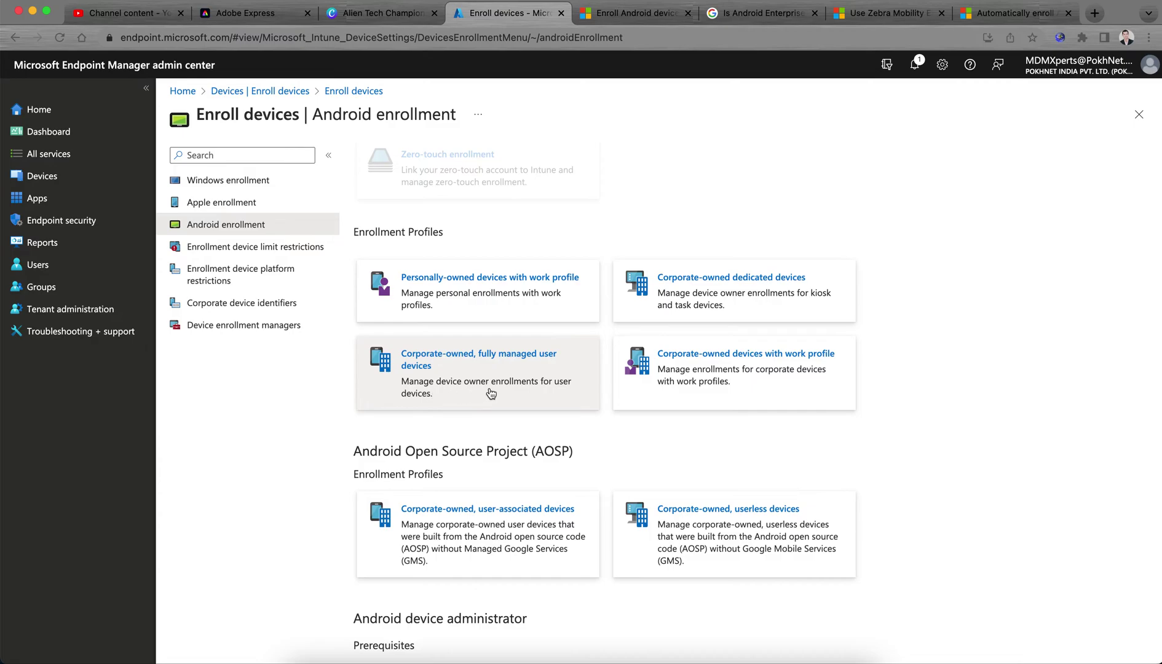
Allow users to enroll corporate-owned, fully managed user devices and read the enrollment token instructions
left_click(523, 397)
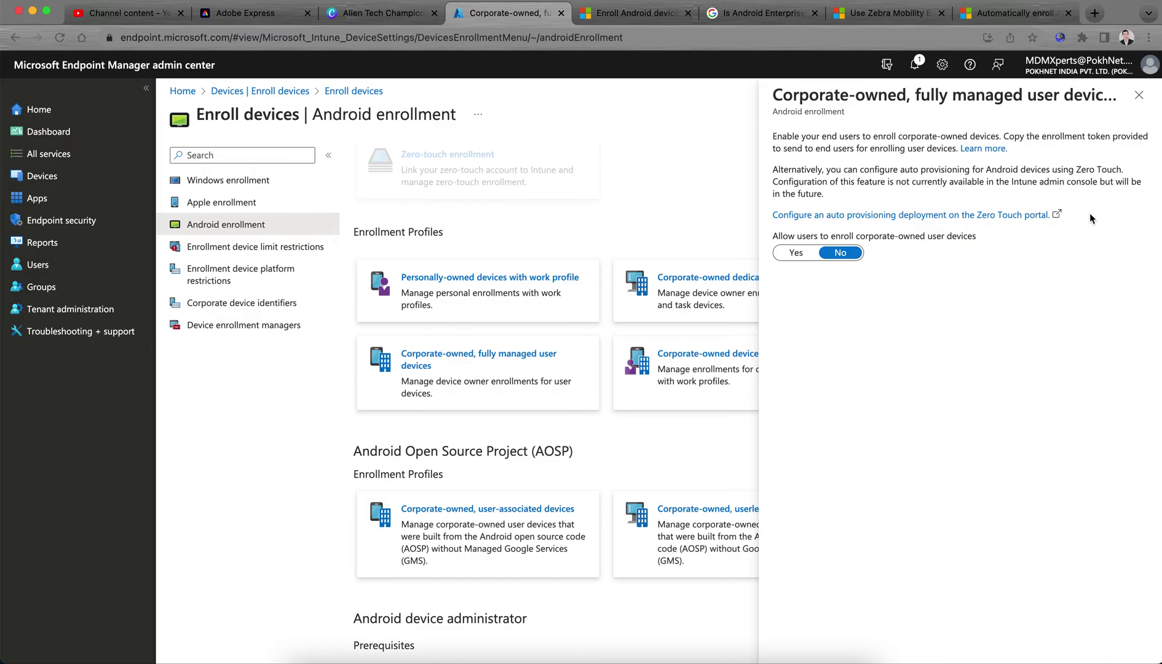
left_click(1139, 94)
left_click(522, 367)
left_click_drag(818, 136, 911, 139)
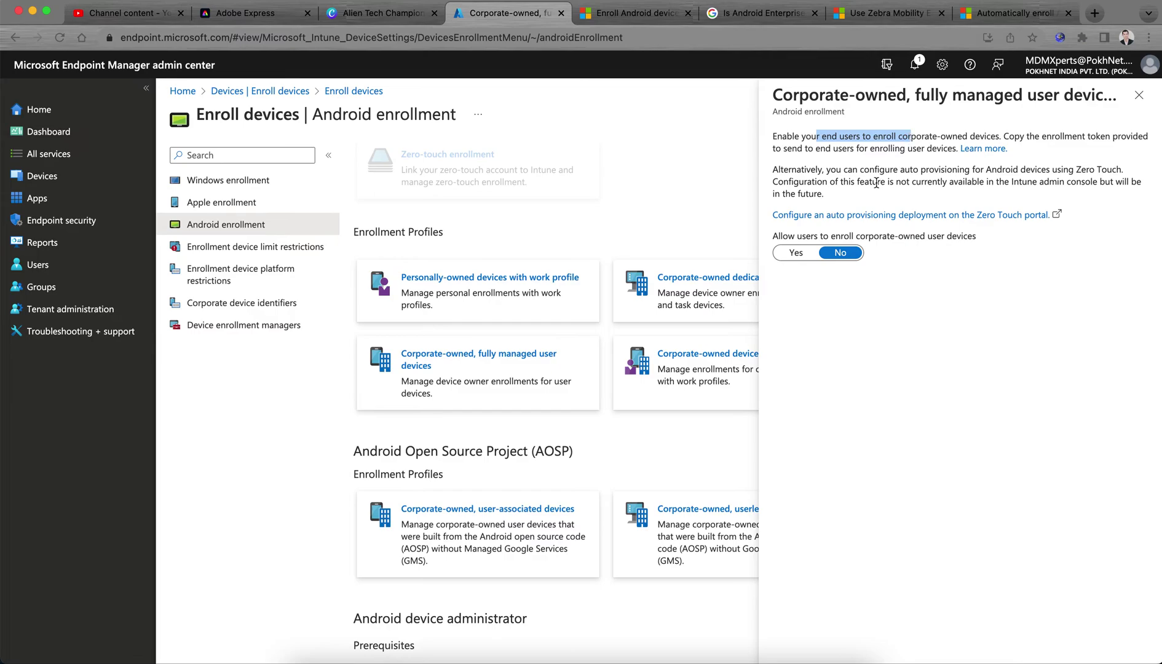
left_click_drag(783, 237, 966, 244)
left_click(808, 257)
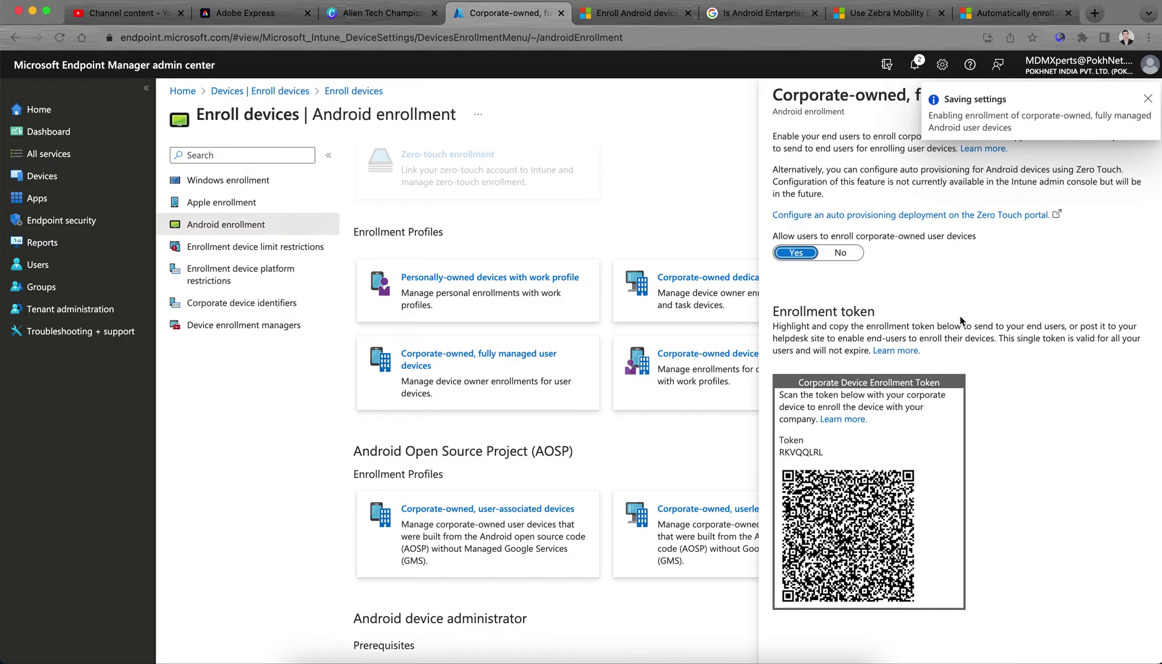
left_click(773, 330)
left_click_drag(773, 330, 907, 338)
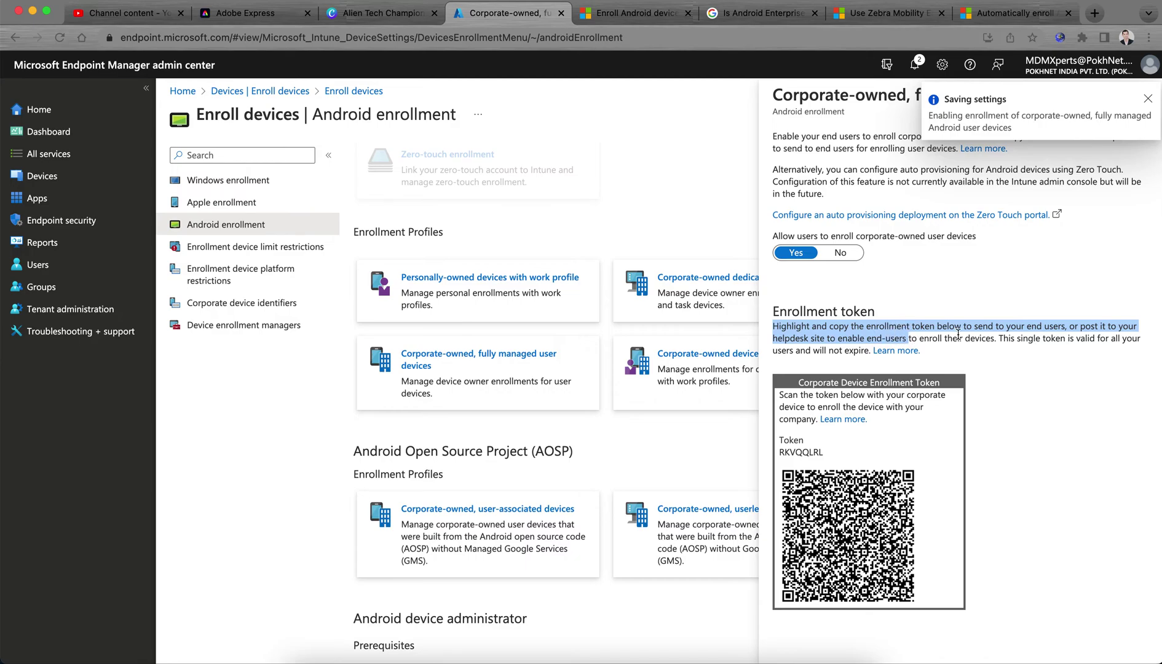
Reread how to share the enrollment token with end users and close the corporate-owned, fully managed user devices page
left_click(958, 334)
left_click_drag(896, 328, 1013, 330)
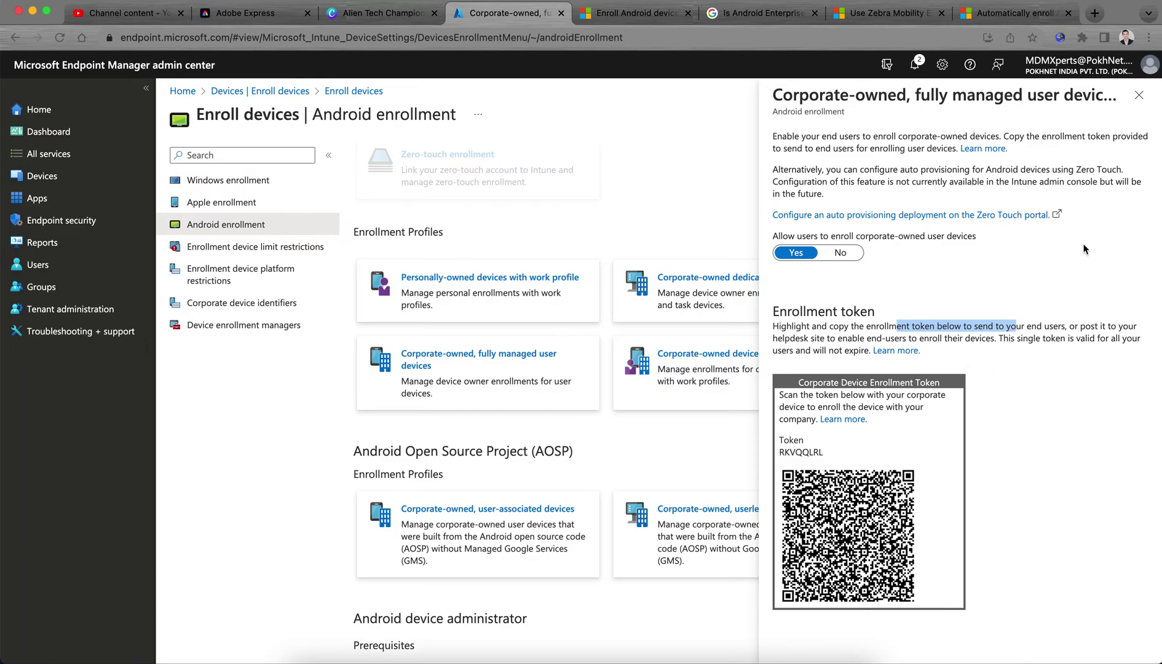
left_click(1138, 97)
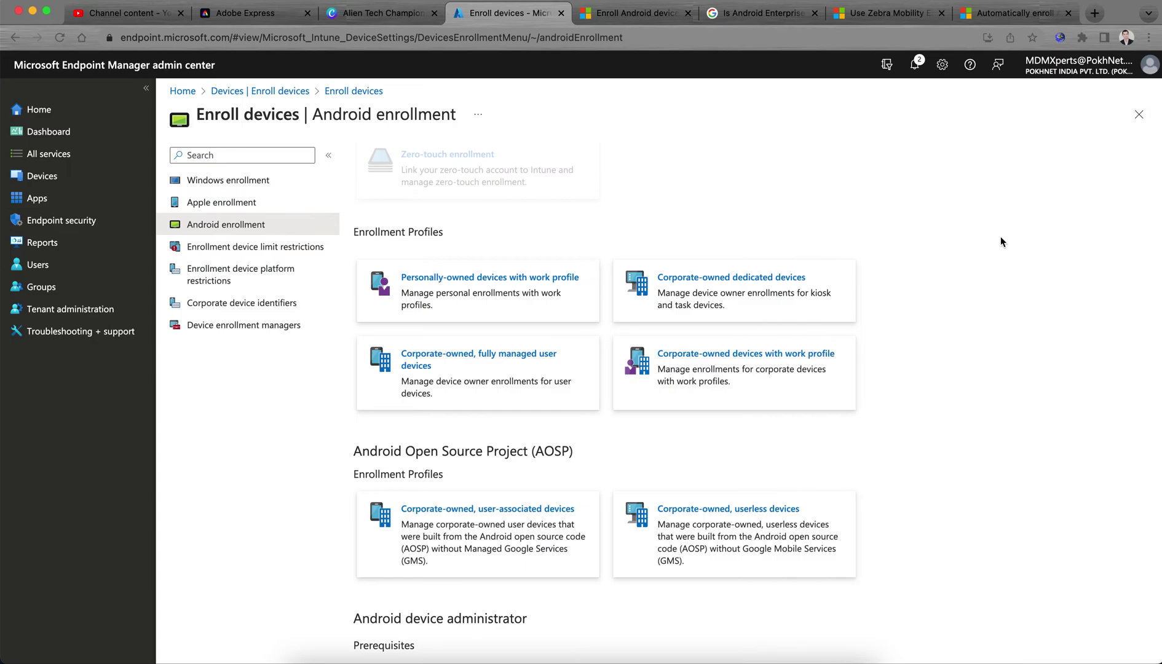
Start a new enrollment profile for corporate-owned devices with work profile and name it "COPE Enrollmemet Toekn"
left_click(761, 378)
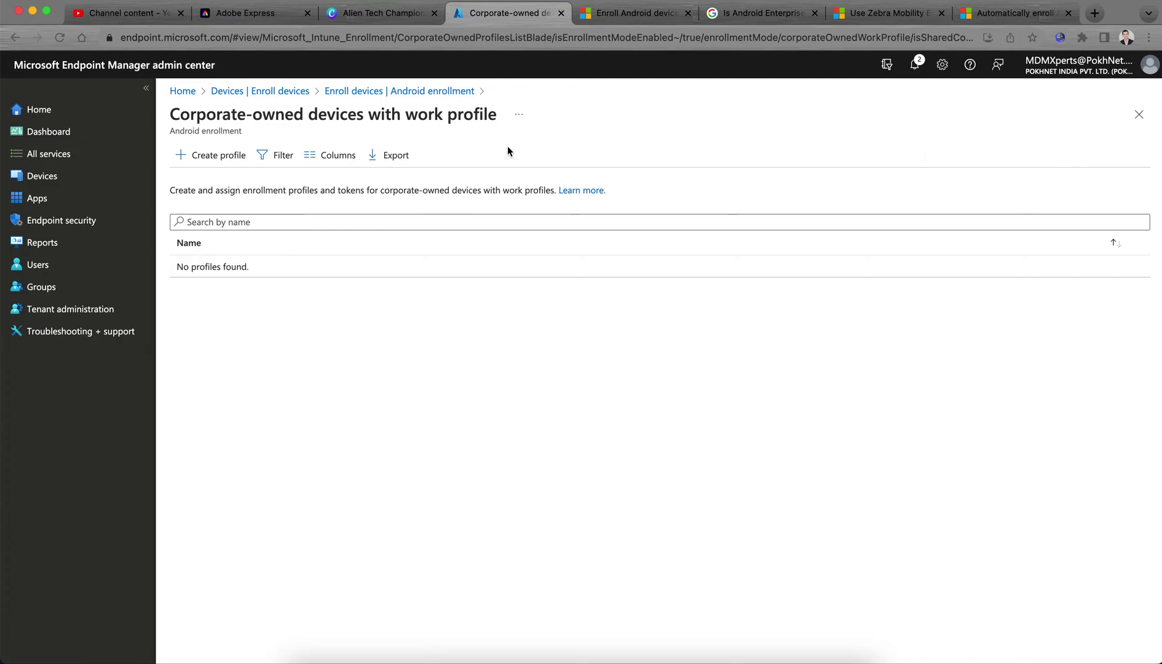
left_click(228, 159)
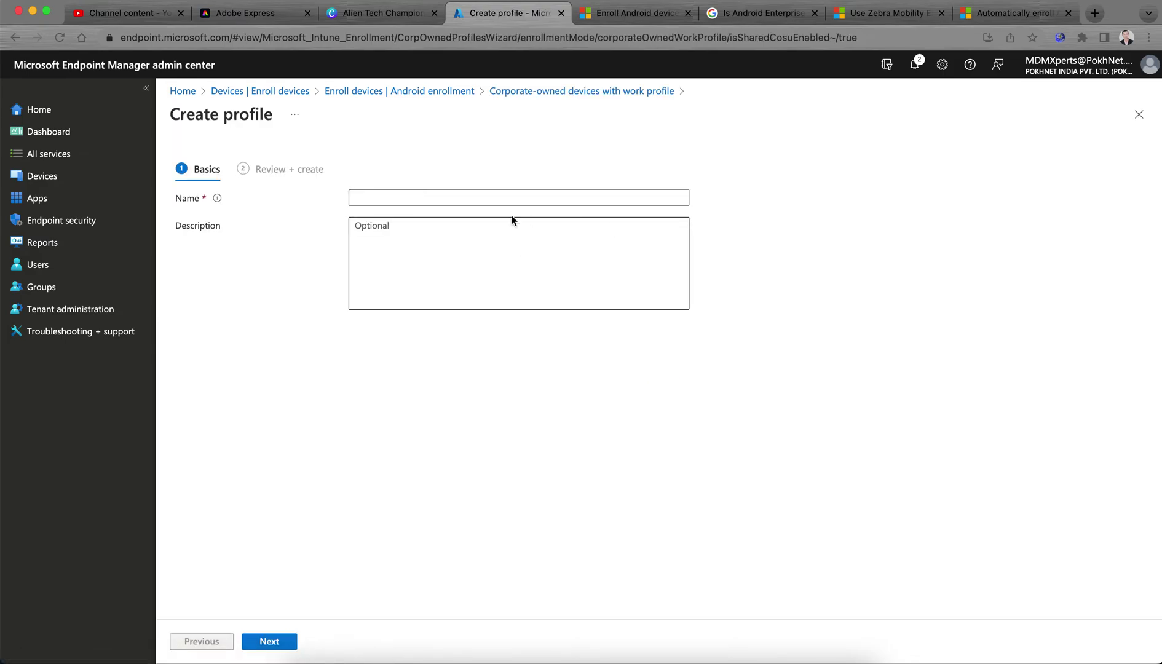
left_click(414, 192)
type("C")
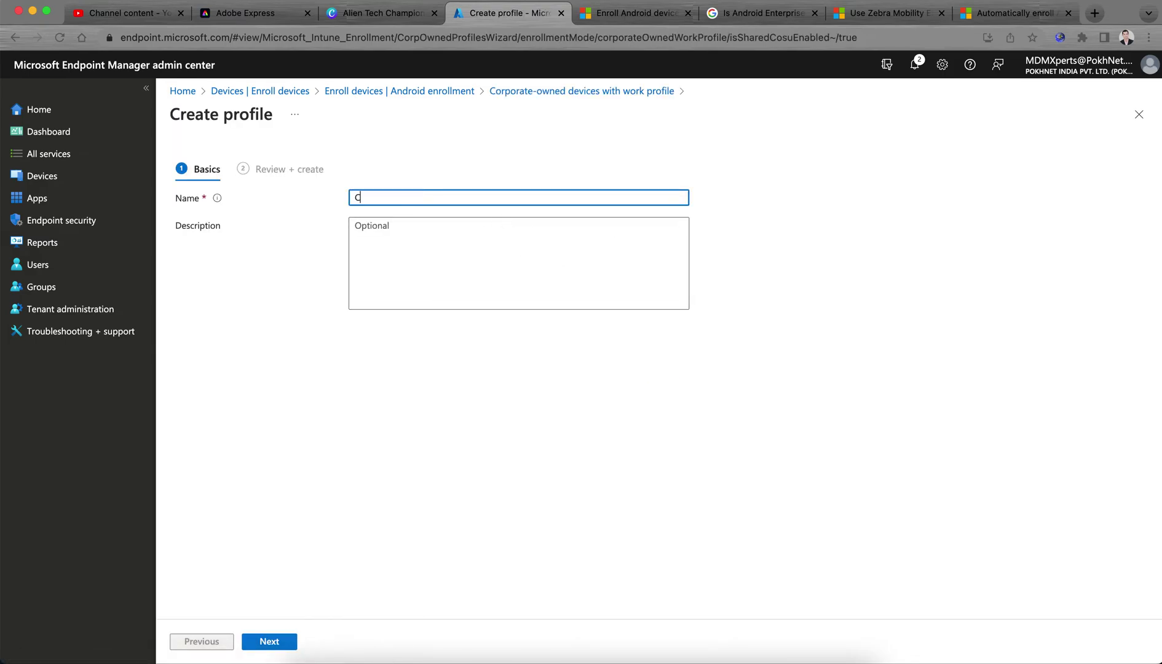
type("OPE Enrollmemnt")
key("BackSpace")
key("BackSpace")
key("BackSpace")
type("et TO")
key("BackSpace")
type("oekn")
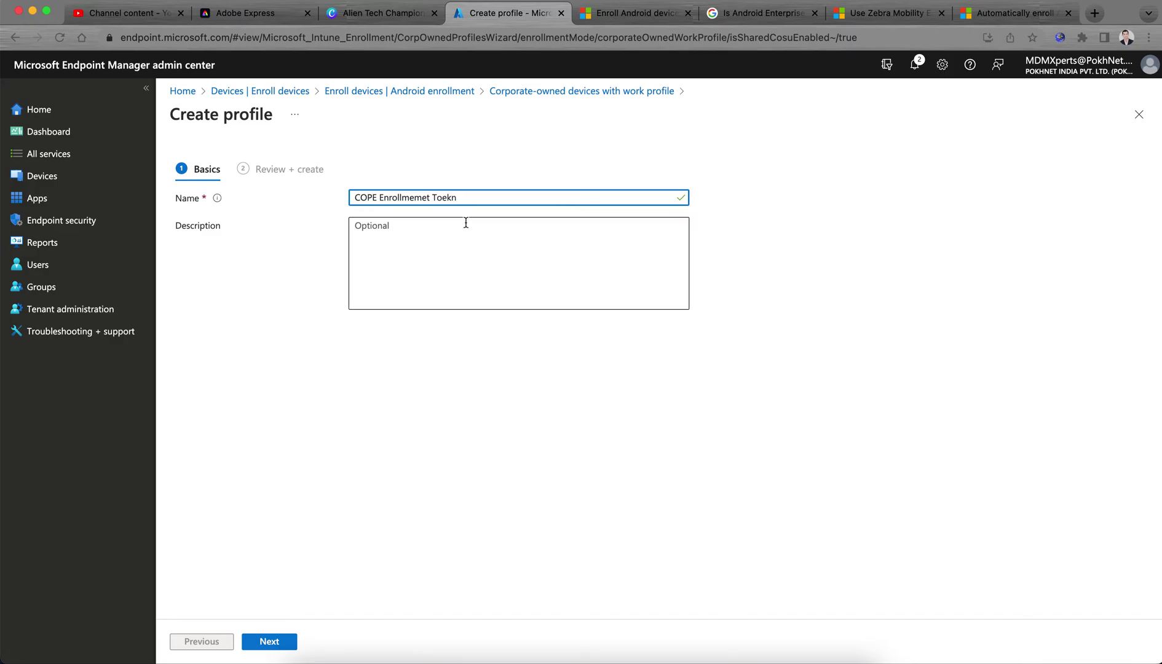
Correct the profile name to "COPE Enrollmemet Token", leave the description empty, and create the profile
left_click(342, 341)
left_click(468, 200)
key("BackSpace")
key("BackSpace")
key("BackSpace")
type("ken")
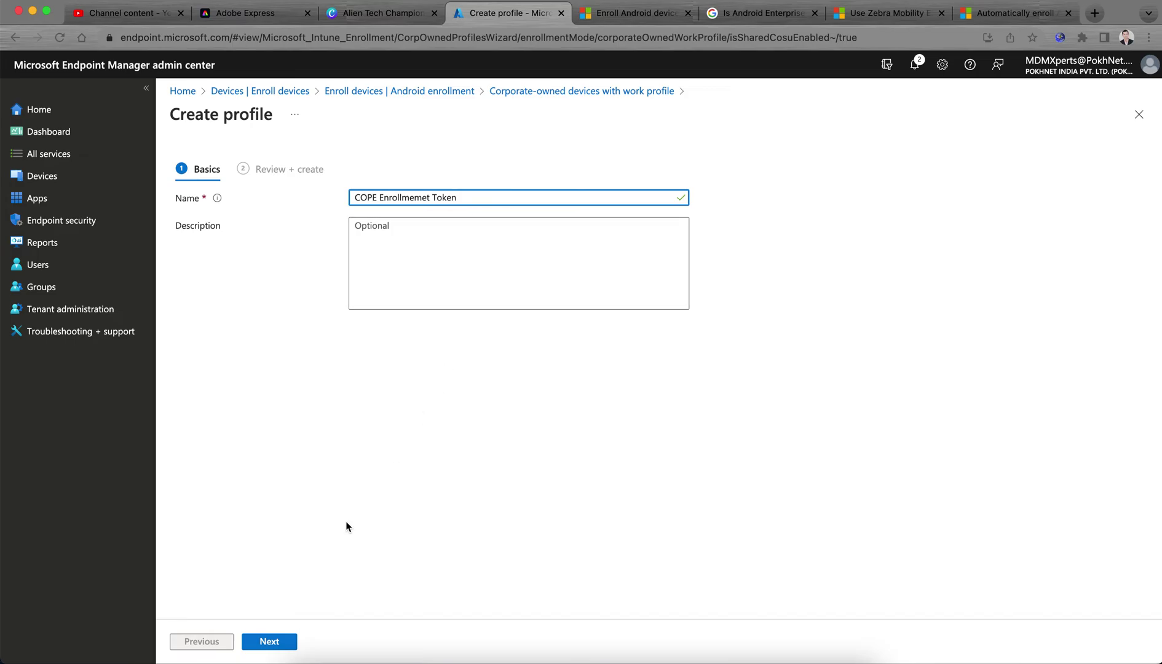
left_click(288, 641)
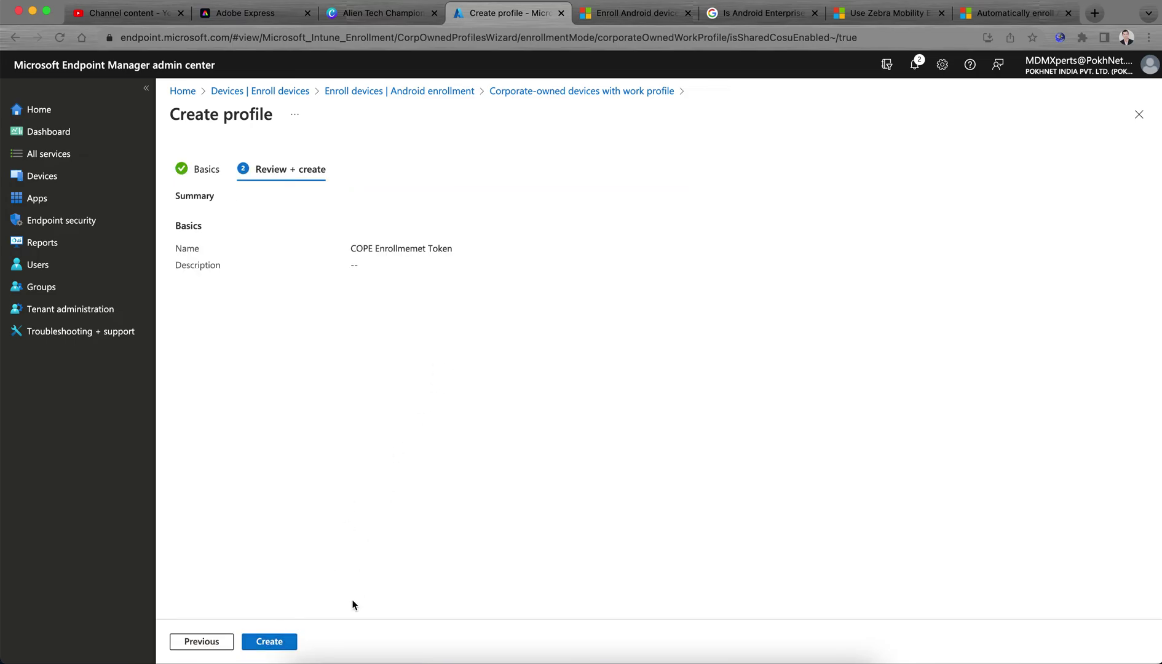
left_click(292, 643)
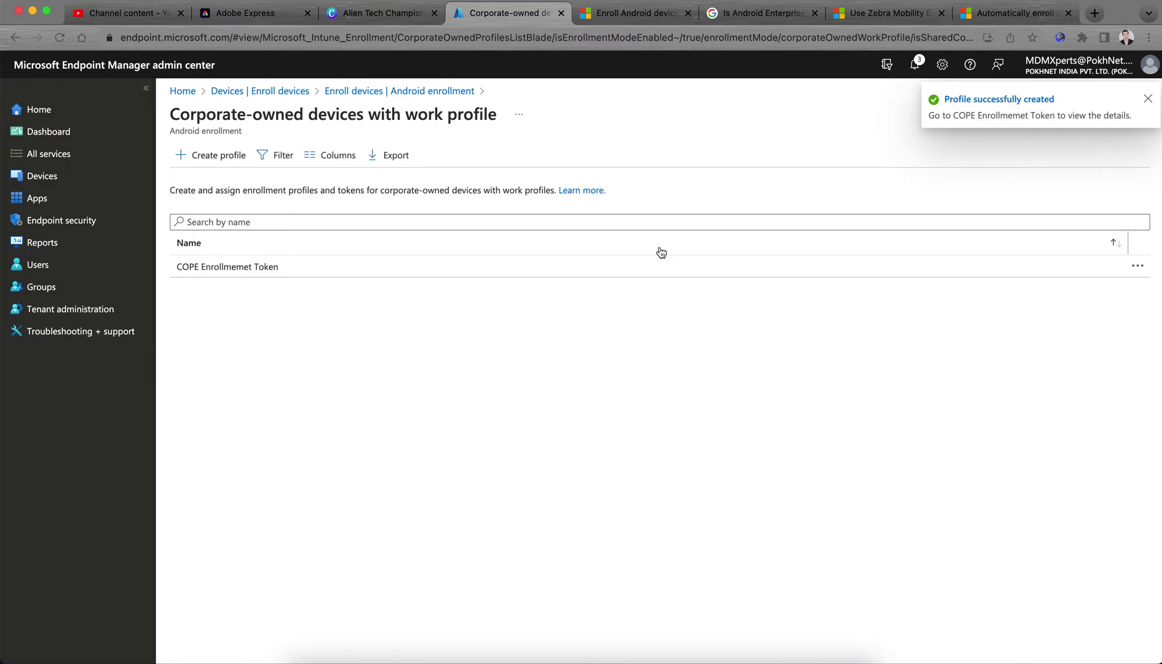
View the token and QR code of the COPE Enrollmemet Token profile and return to the Android enrollment overview
left_click(268, 267)
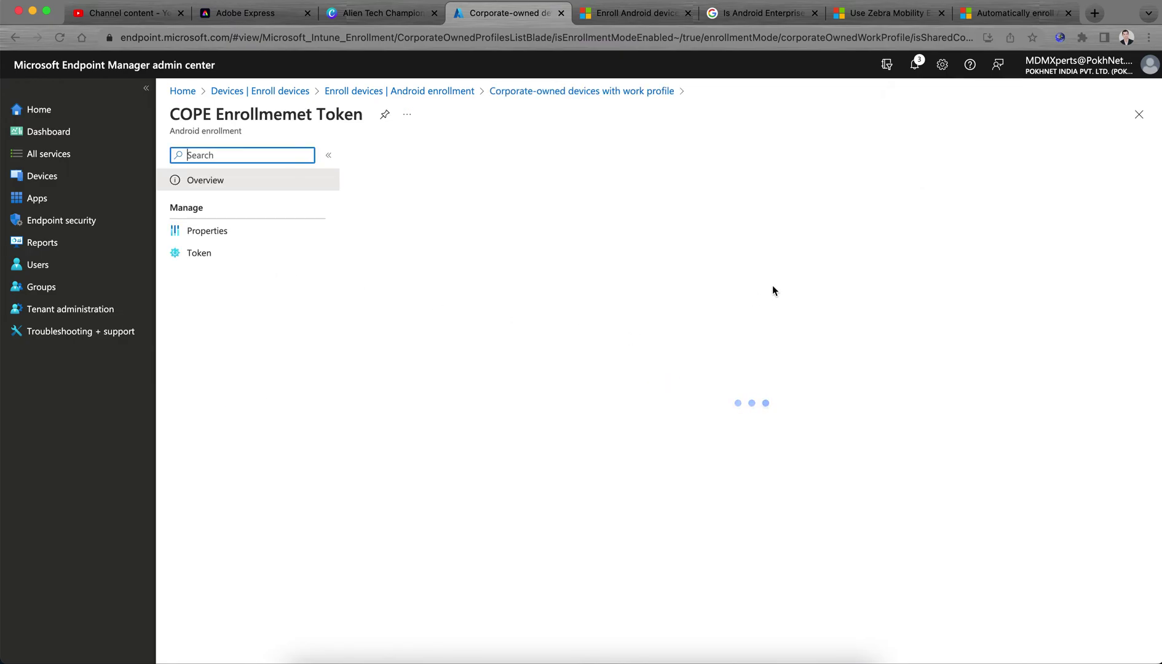
left_click(199, 253)
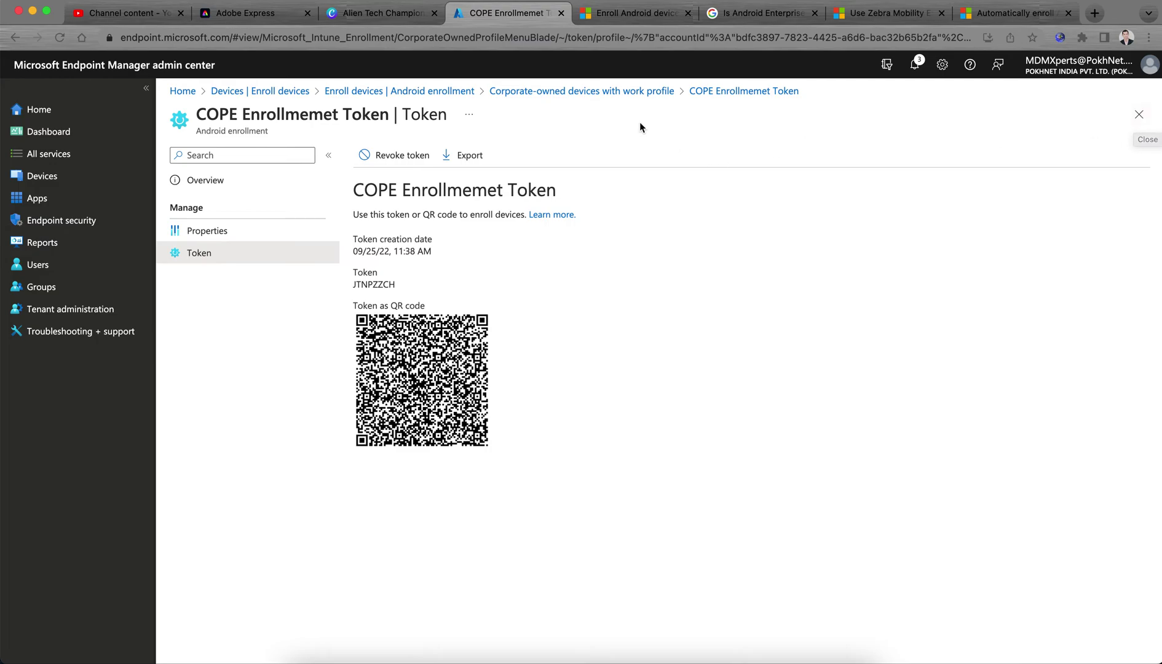
left_click(624, 92)
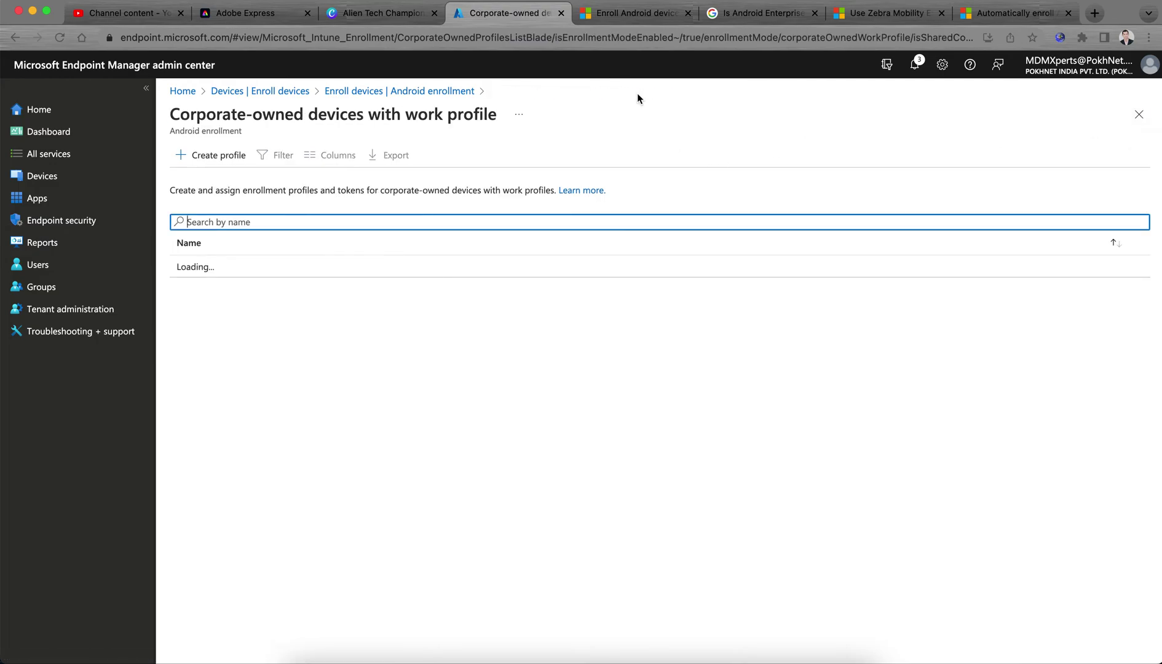
left_click(1139, 114)
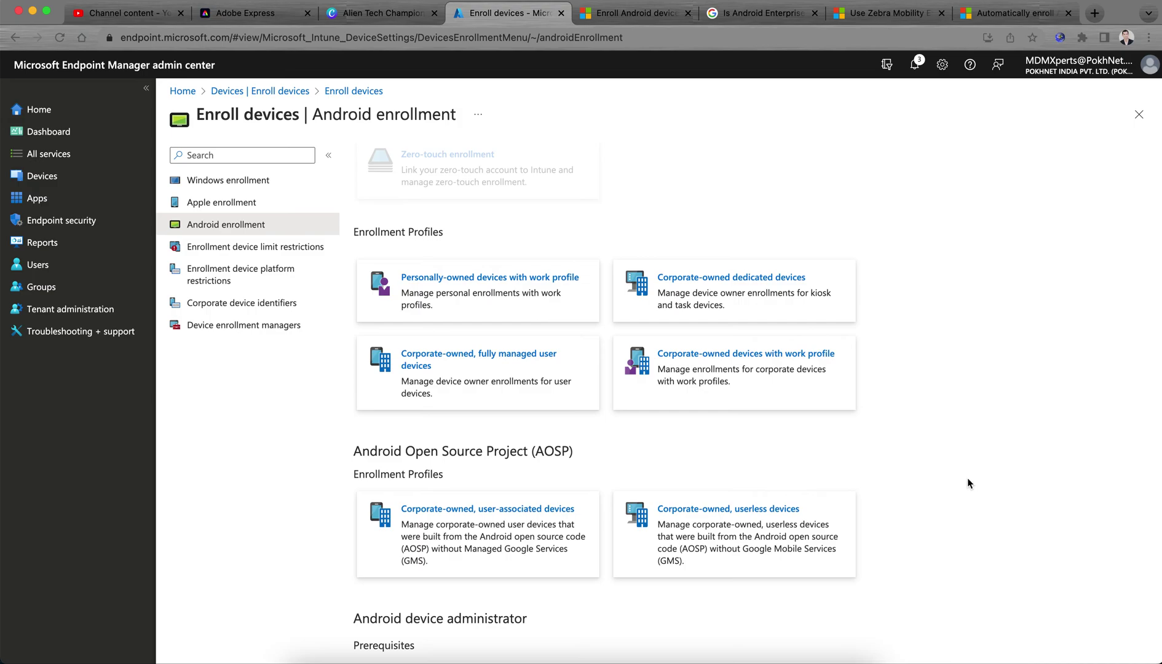
scroll(968, 480, "down", 3)
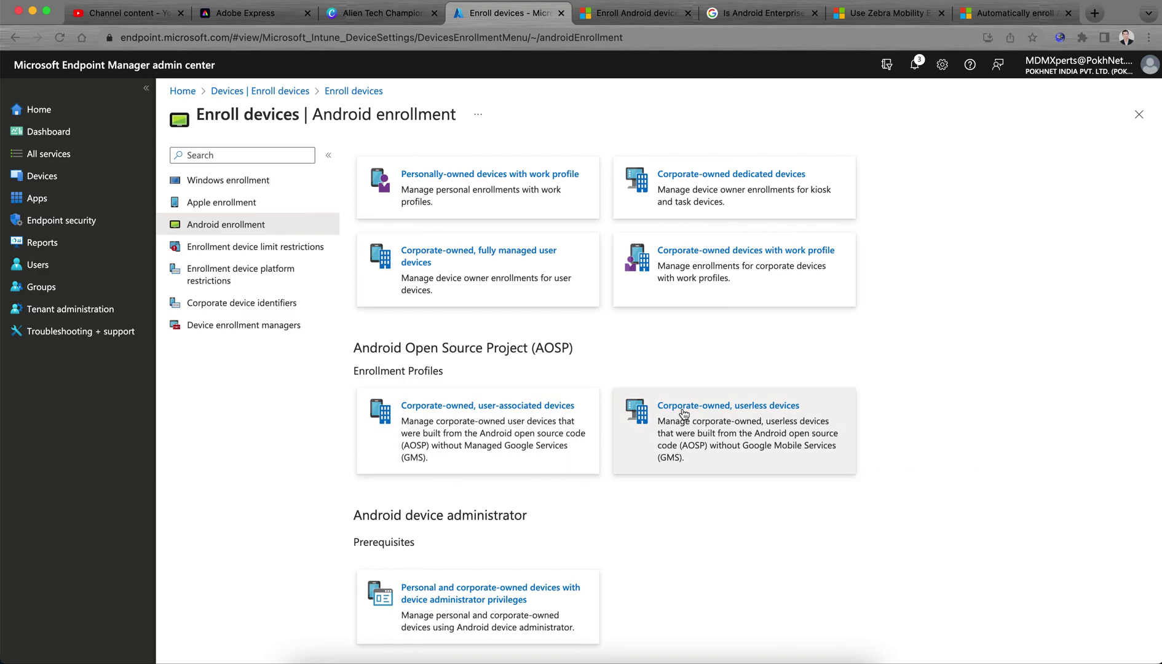
Switch to the Android Enterprise Help article and examine the supported countries list and the note on regional availability
left_click(756, 17)
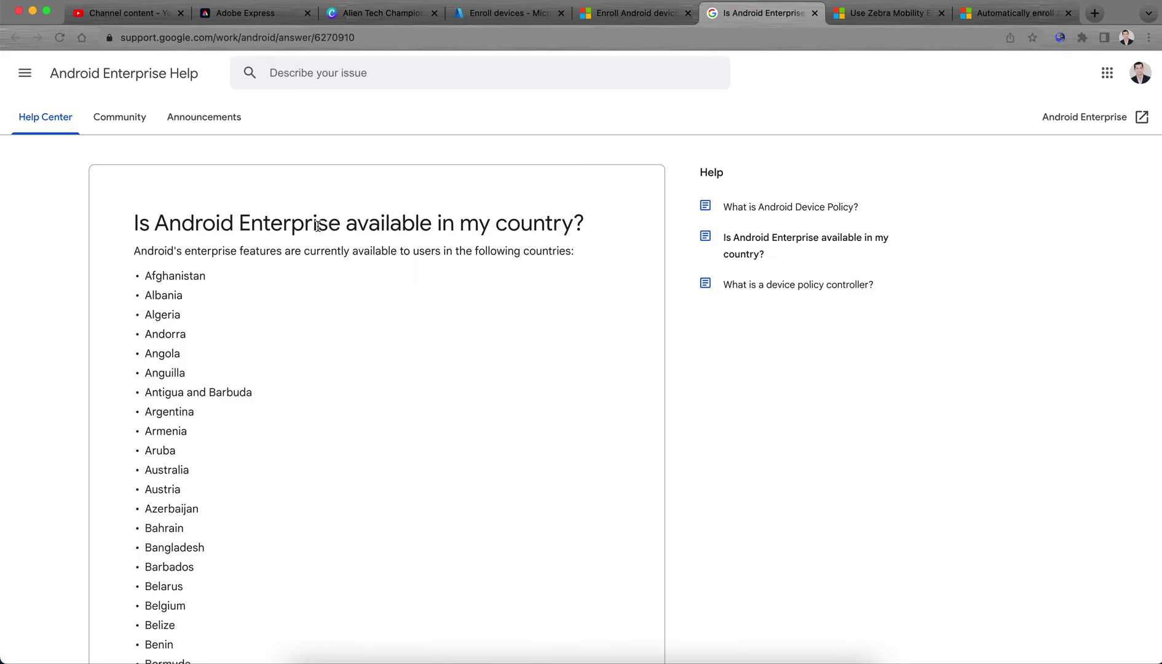
left_click_drag(320, 226, 594, 228)
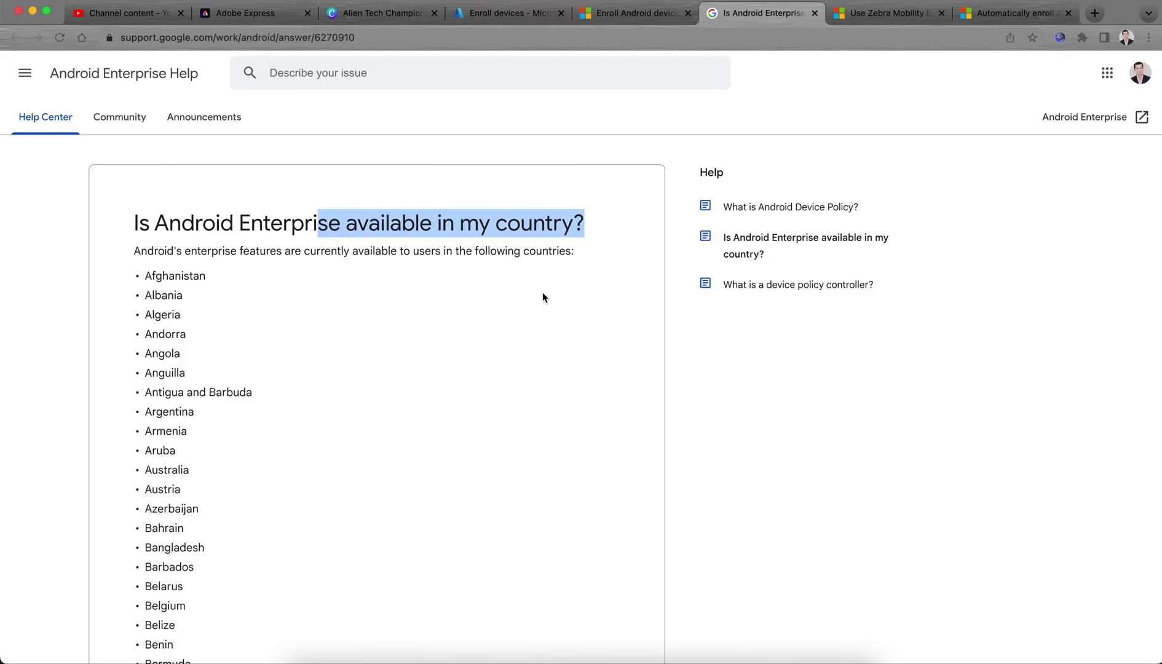
scroll(542, 293, "down", 20)
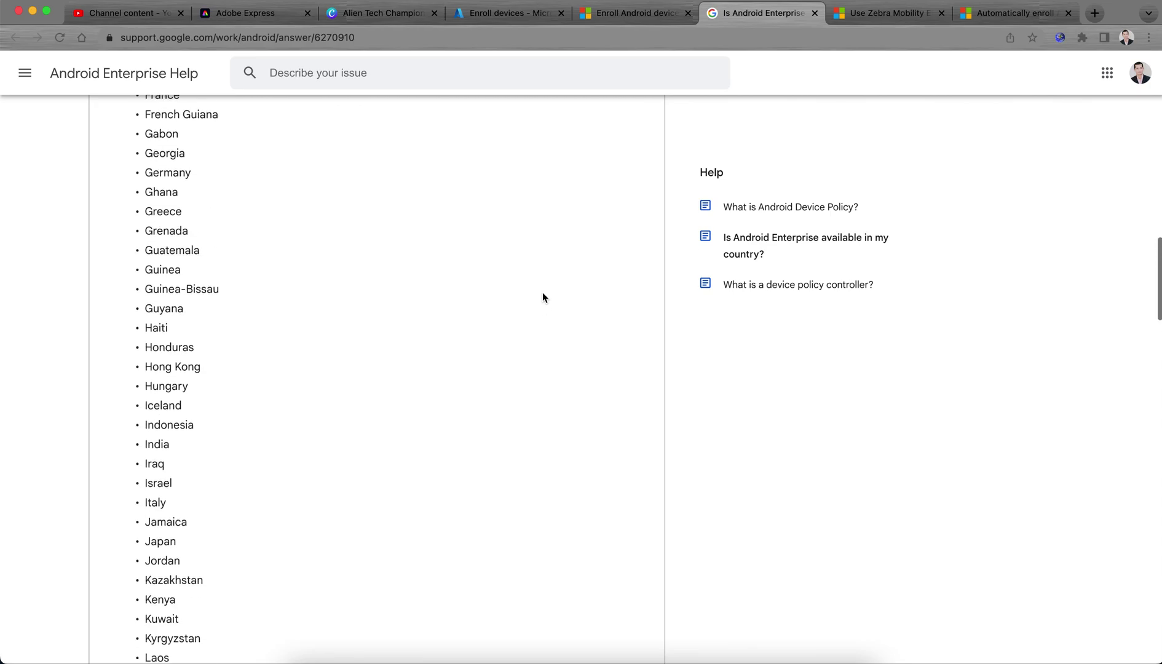
scroll(542, 298, "up", 3)
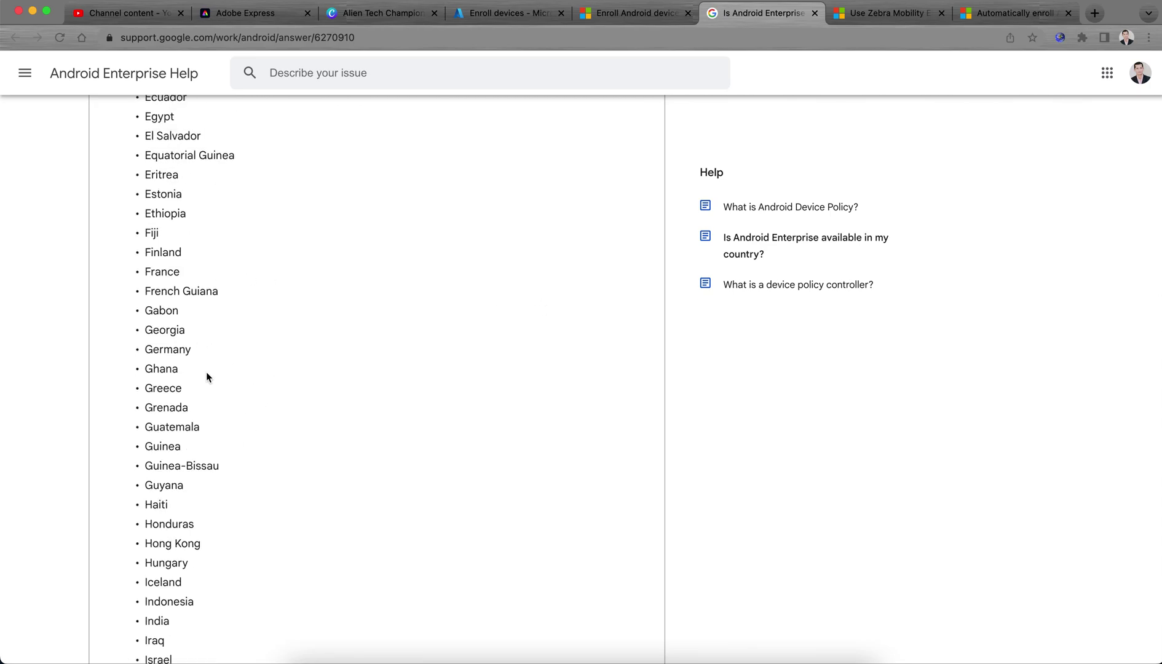
scroll(361, 361, "down", 10)
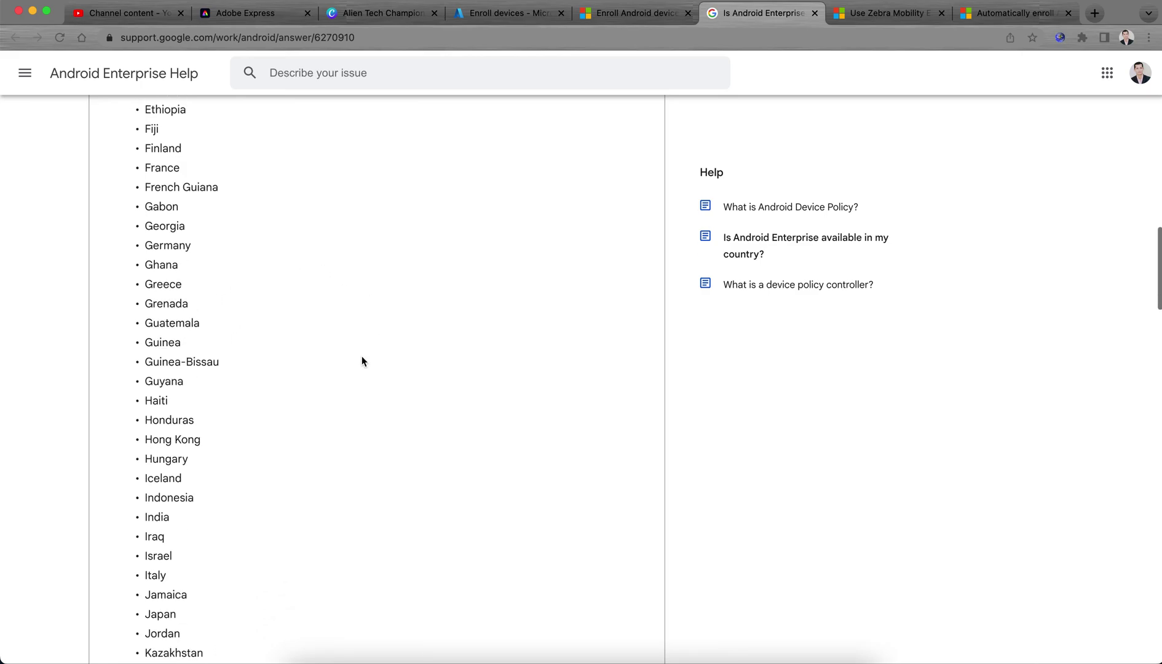
scroll(361, 361, "down", 20)
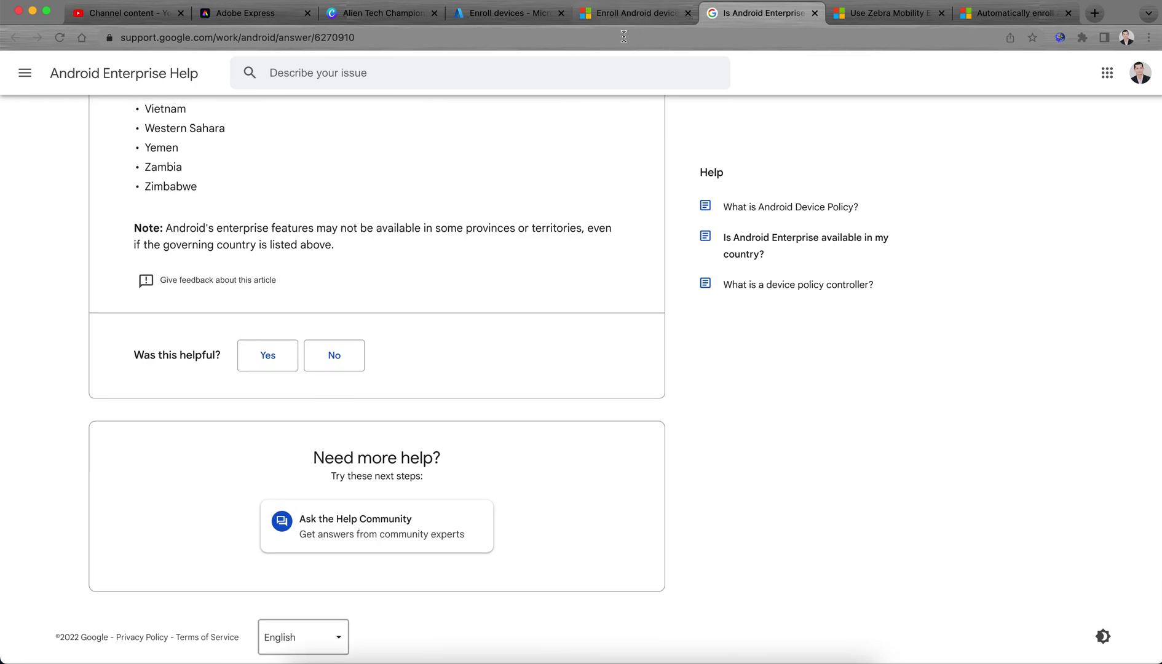
left_click_drag(340, 229, 532, 233)
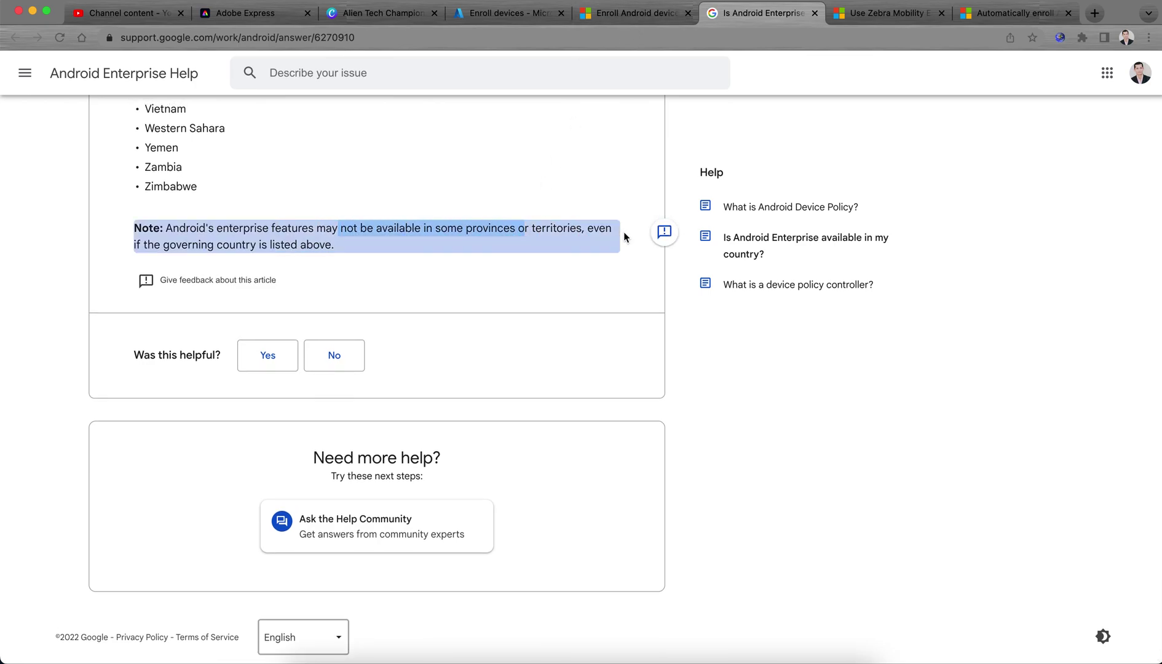
left_click(358, 250)
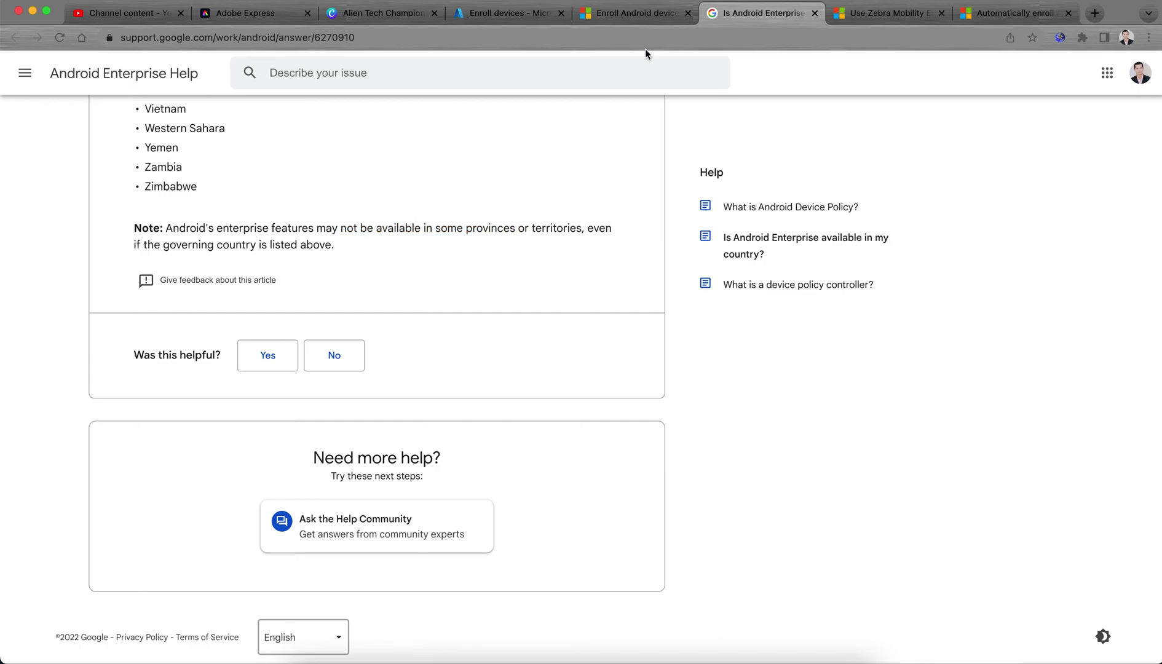
Glance at the Microsoft Learn prerequisites, return to the Endpoint Manager admin center and review the Android Enterprise, AOSP and device administrator enrollment options
left_click(649, 21)
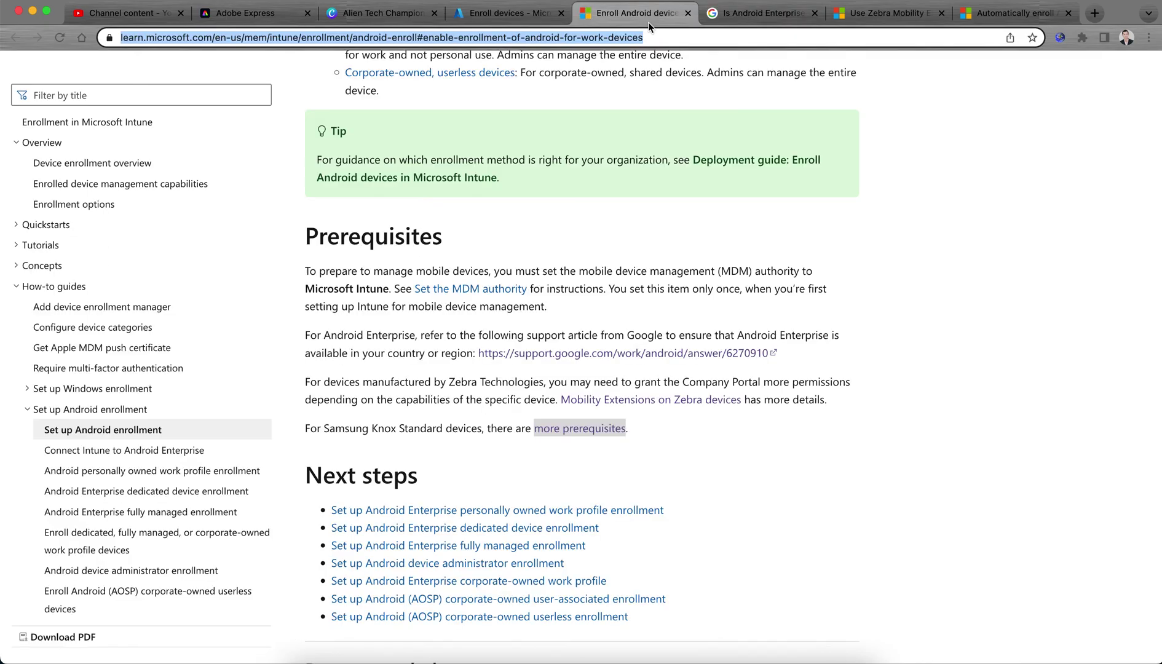
left_click(539, 13)
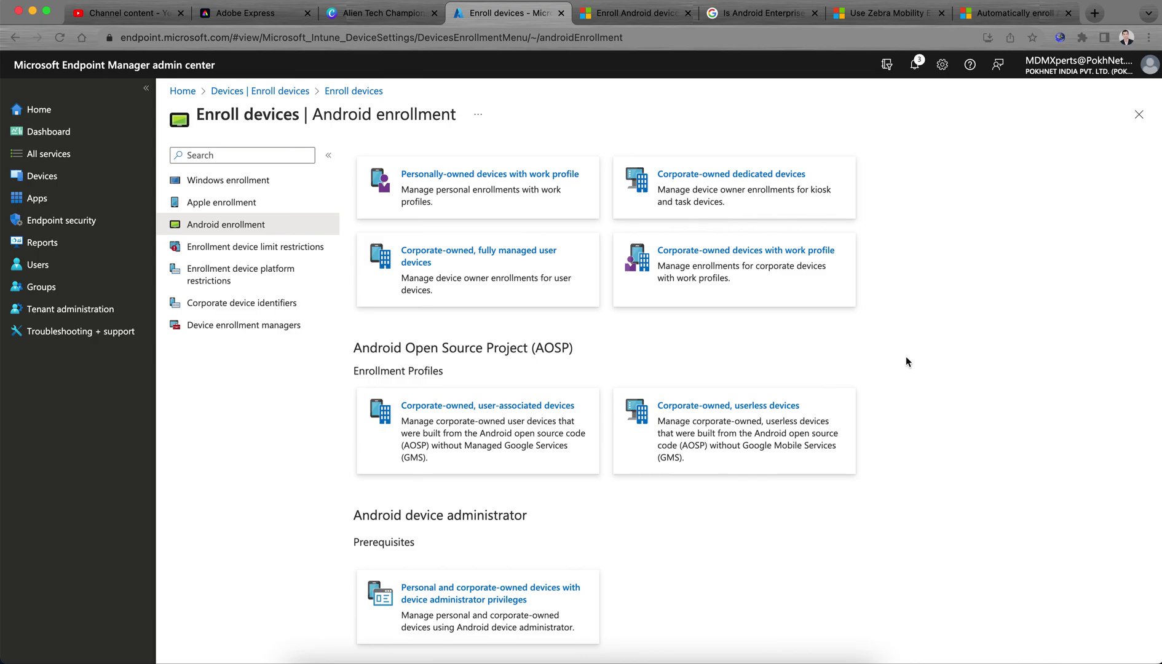
scroll(907, 362, "up", 1)
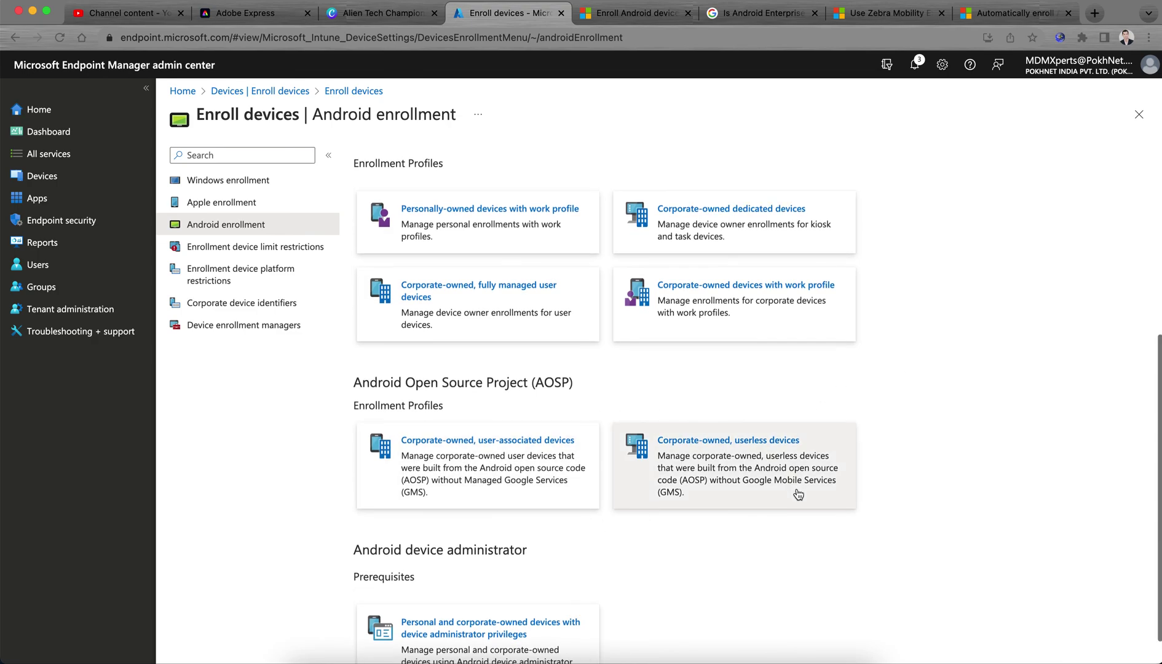
scroll(798, 495, "down", 1)
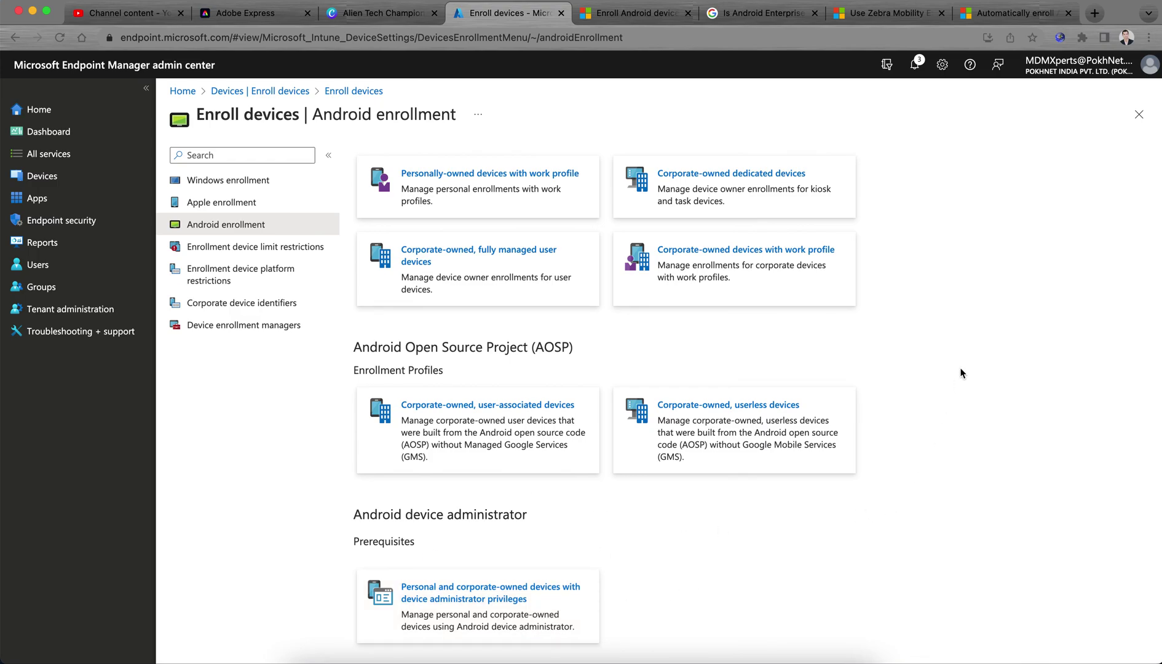
scroll(963, 373, "up", 6)
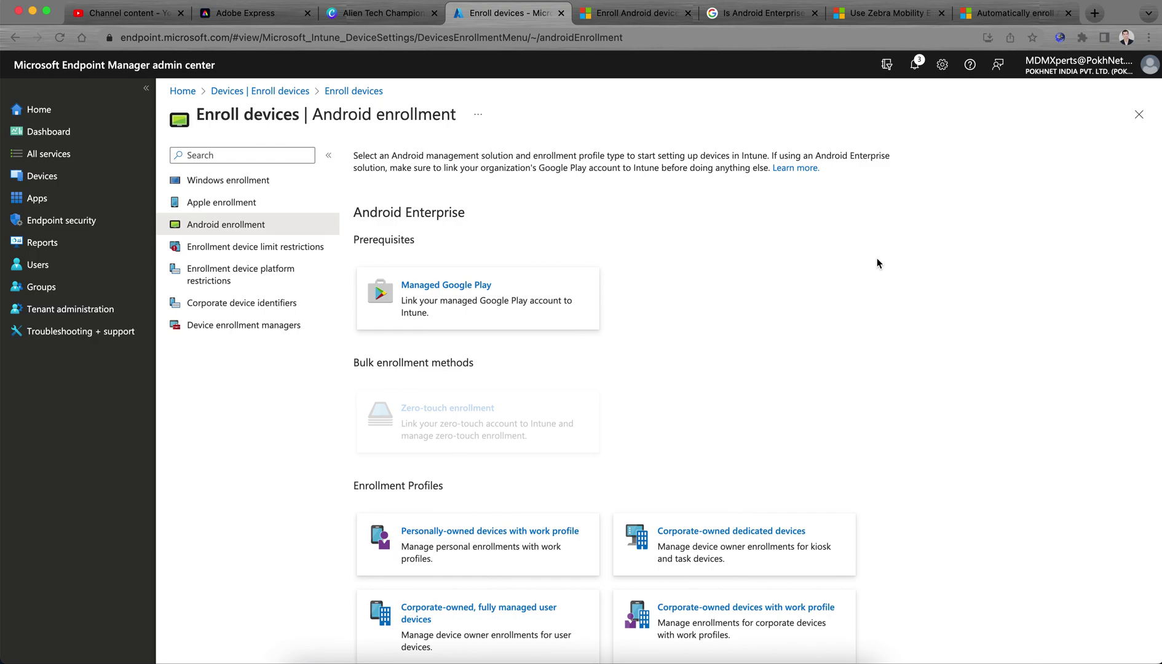
scroll(877, 263, "down", 3)
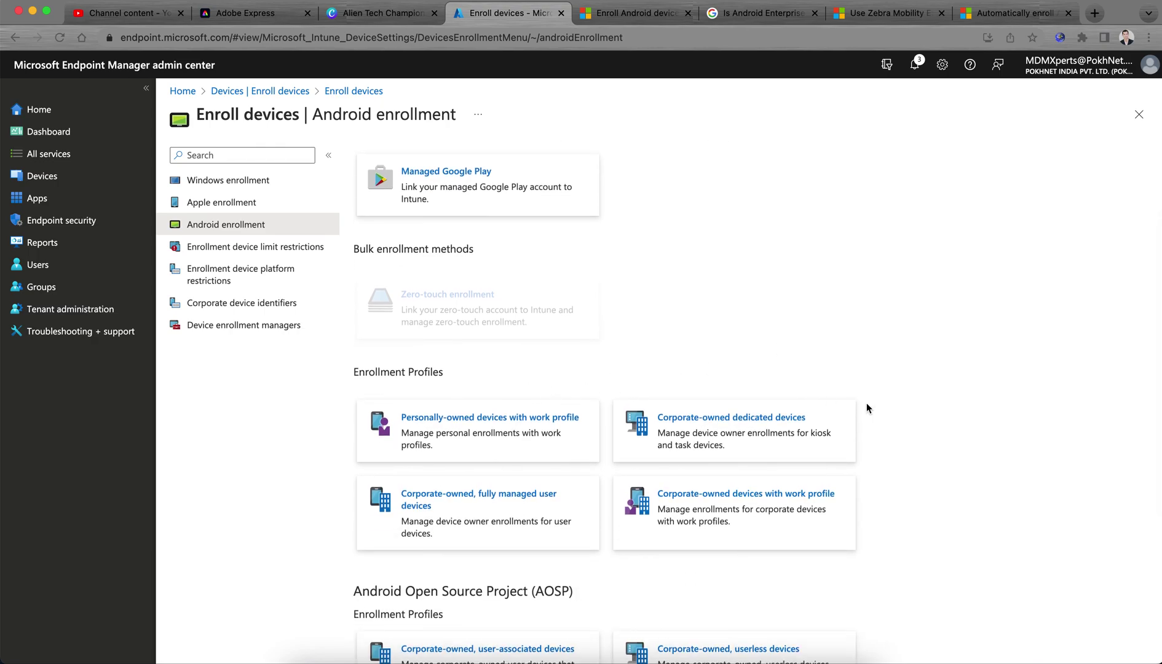